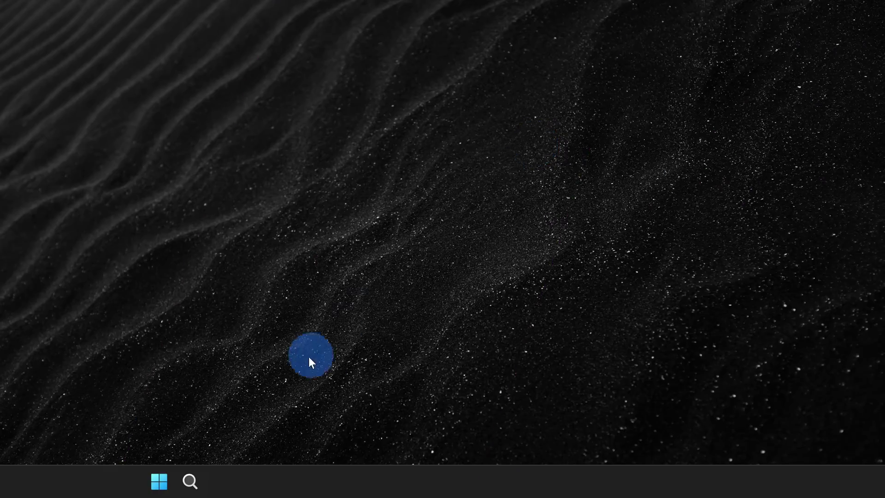
Step: Open the Windows Start search to look for the Clipchamp app
{"action": "left_click", "coordinate": [164, 474]}
{"action": "type", "text": "clipchamp"}
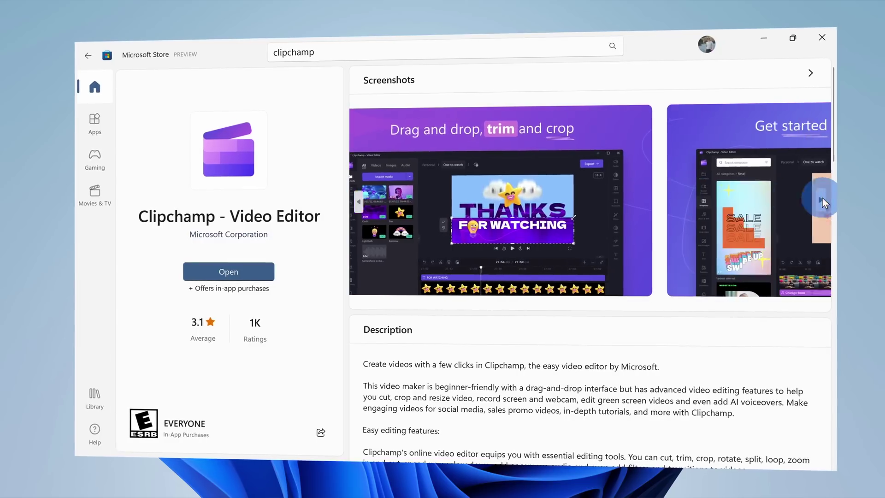
Step: Browse the Clipchamp Store screenshots to the stock footage, music and graphics image
{"action": "left_click", "coordinate": [817, 199]}
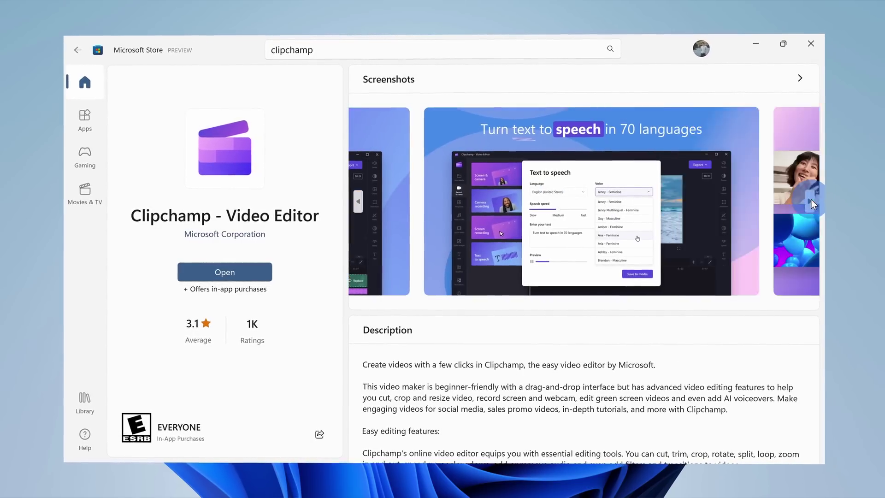
{"action": "left_click", "coordinate": [811, 199]}
{"action": "left_click", "coordinate": [806, 200]}
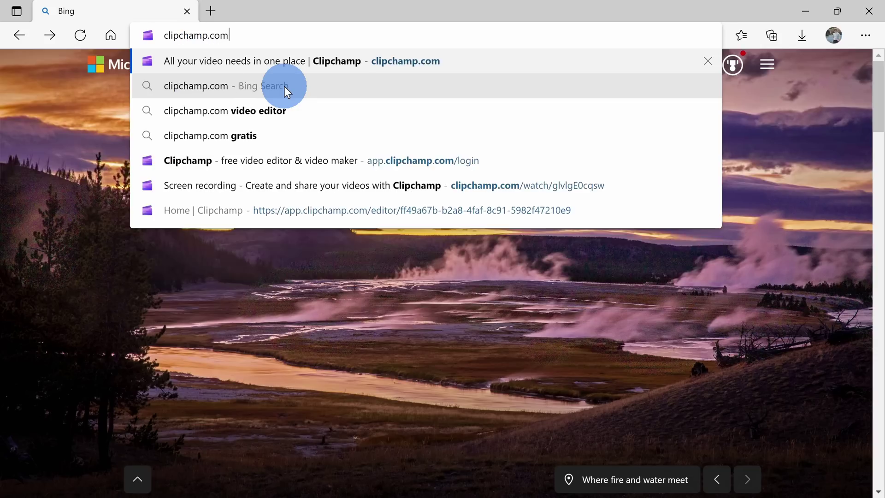
Step: Load clipchamp.com in Edge and log in to the Clipchamp app
{"action": "key", "text": "Return"}
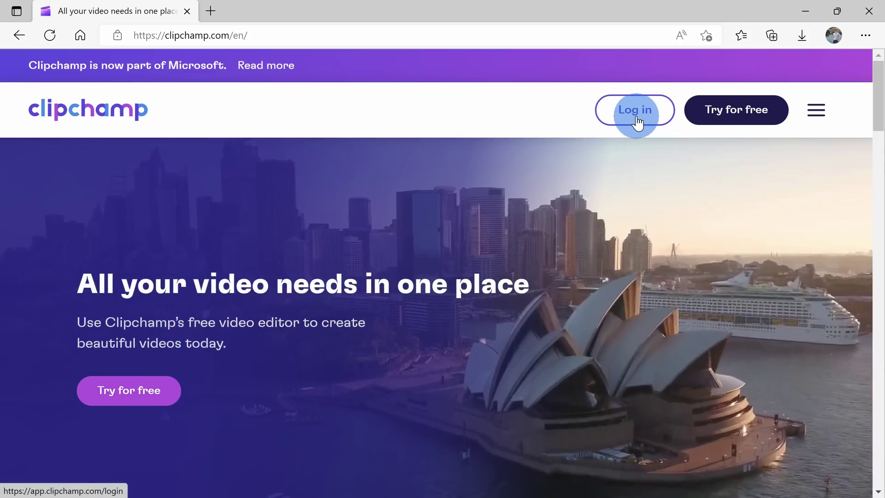
{"action": "left_click", "coordinate": [637, 112]}
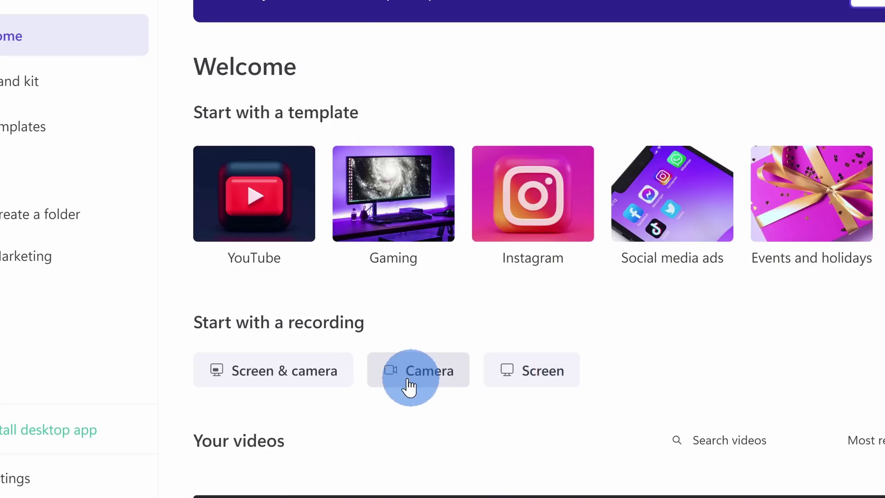
Step: Set up a screen-and-camera recording with the Cisco Webex Desk Camera and view Speaker Coach info
{"action": "left_click", "coordinate": [282, 384]}
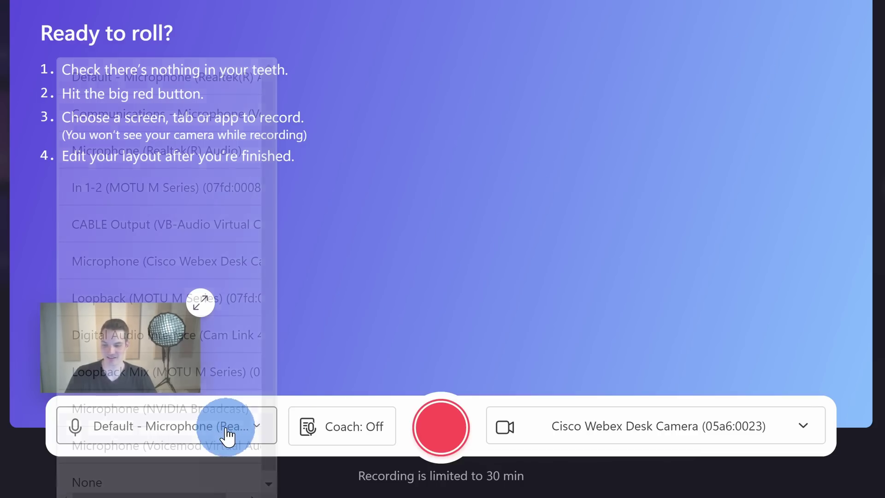
{"action": "left_click", "coordinate": [637, 423]}
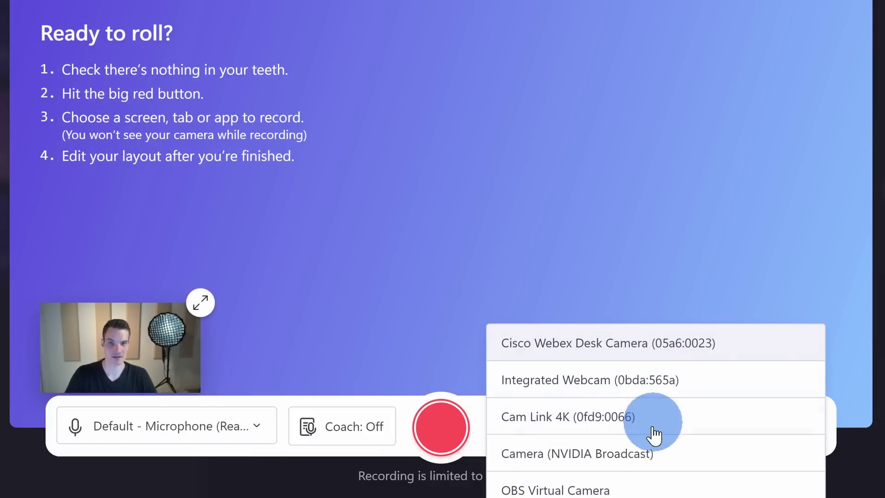
{"action": "left_click", "coordinate": [391, 304]}
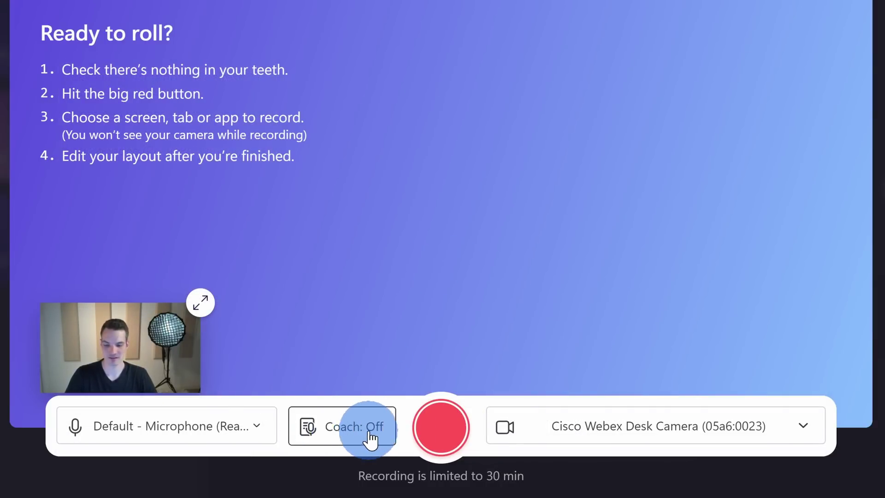
{"action": "left_click", "coordinate": [356, 440]}
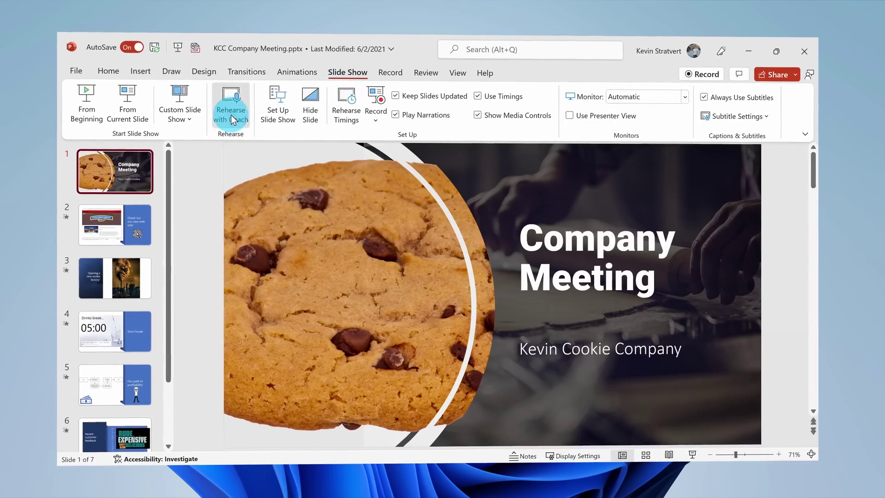
Step: Start Rehearse with Coach on the PowerPoint Company Meeting presentation
{"action": "left_click", "coordinate": [232, 115]}
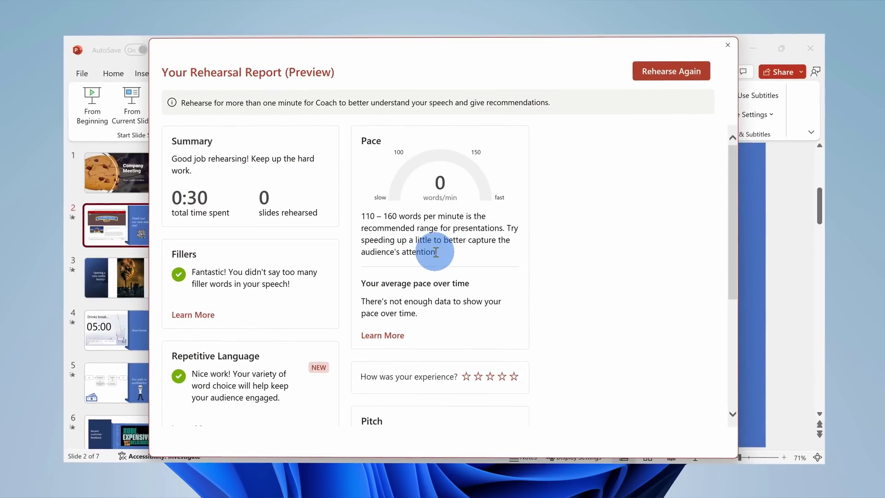
{"action": "scroll", "coordinate": [435, 257], "scroll_direction": "down", "scroll_amount": 5}
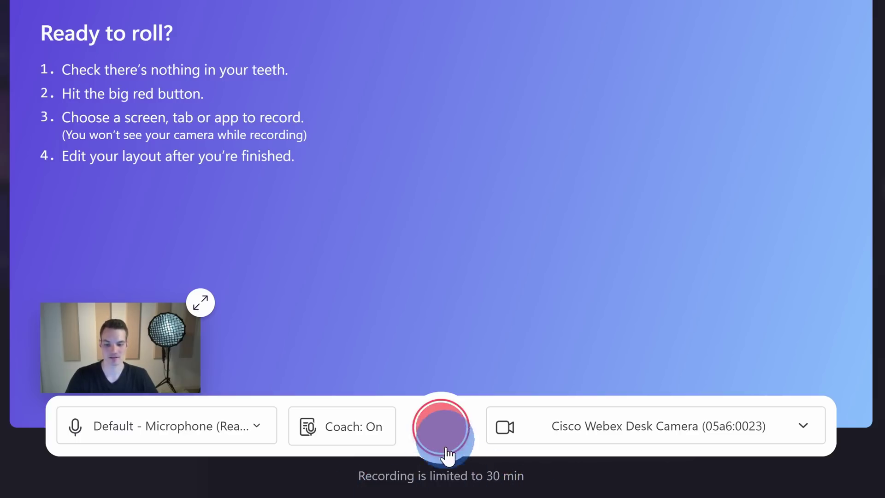
Step: Record the Word document window with the webcam, then save it and open it for editing
{"action": "left_click", "coordinate": [436, 432]}
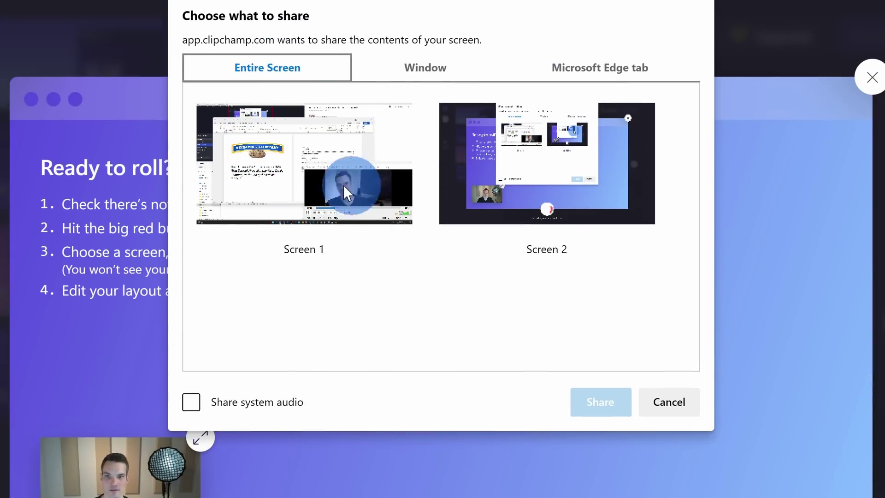
{"action": "left_click", "coordinate": [424, 74]}
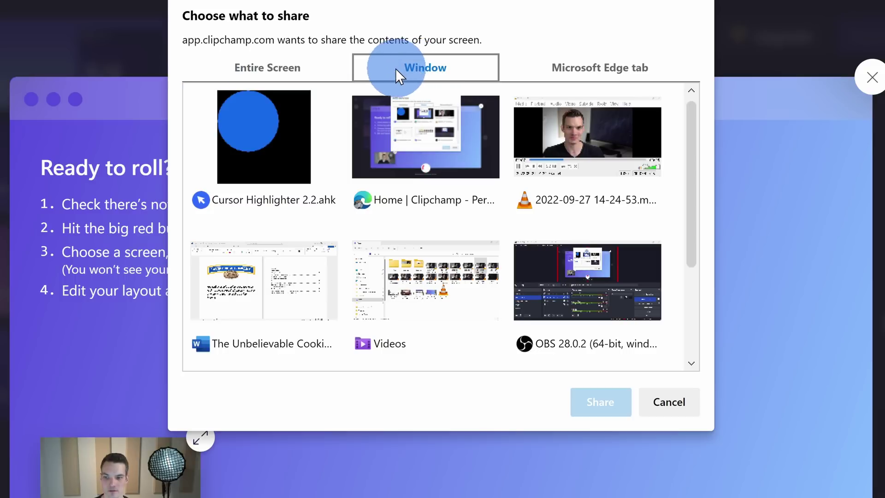
{"action": "left_click", "coordinate": [261, 293]}
{"action": "left_click", "coordinate": [589, 408]}
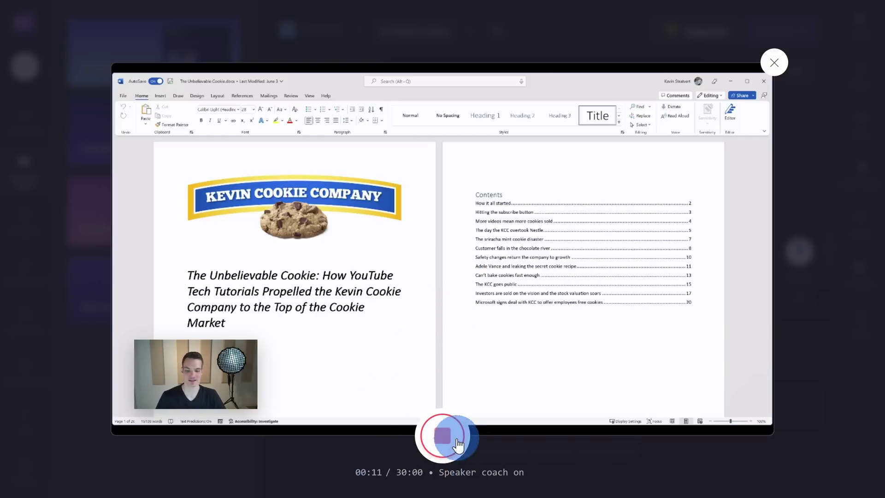
{"action": "left_click", "coordinate": [439, 437]}
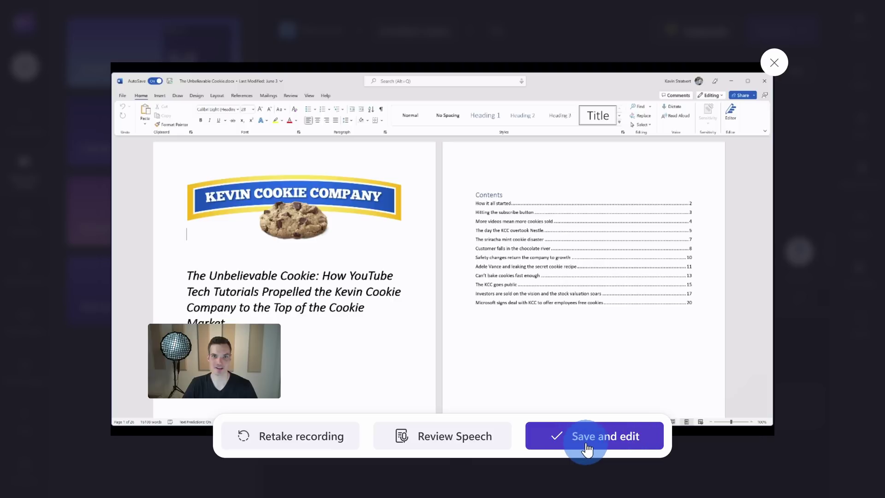
{"action": "left_click", "coordinate": [603, 449]}
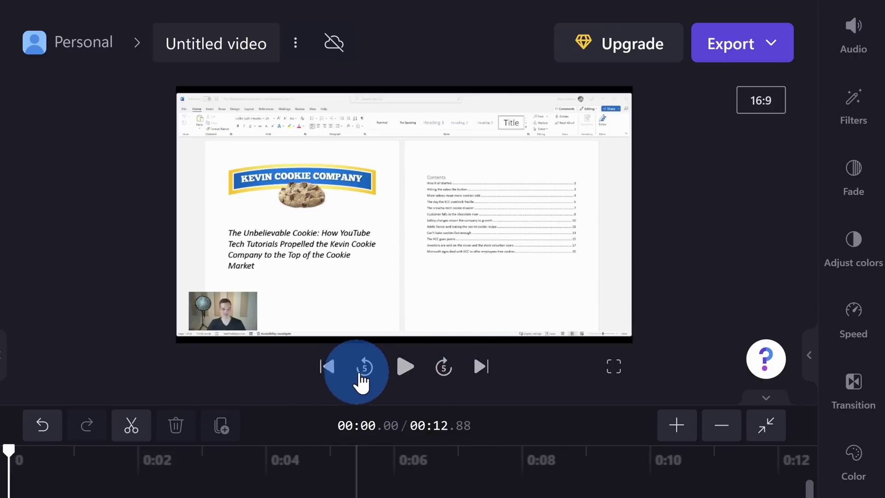
Step: Play the recording and place the enlarged webcam overlay in the bottom-right corner
{"action": "left_click", "coordinate": [406, 370]}
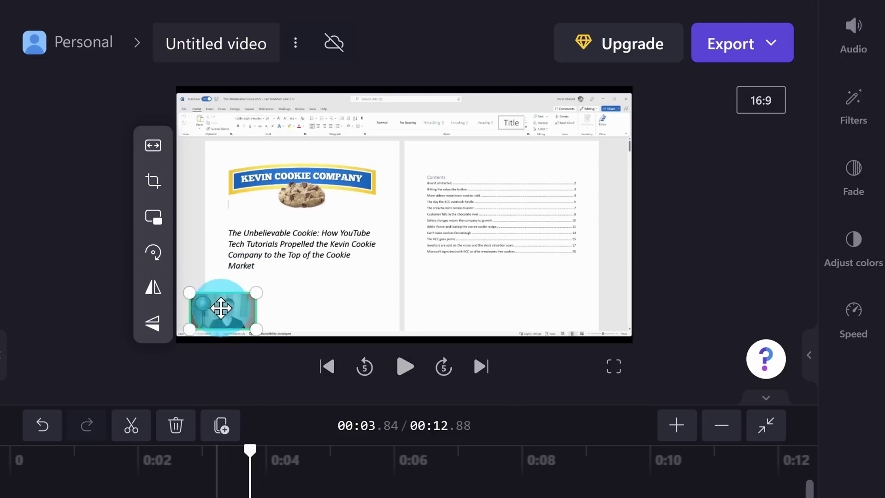
{"action": "left_click_drag", "start_coordinate": [218, 312], "coordinate": [580, 311]}
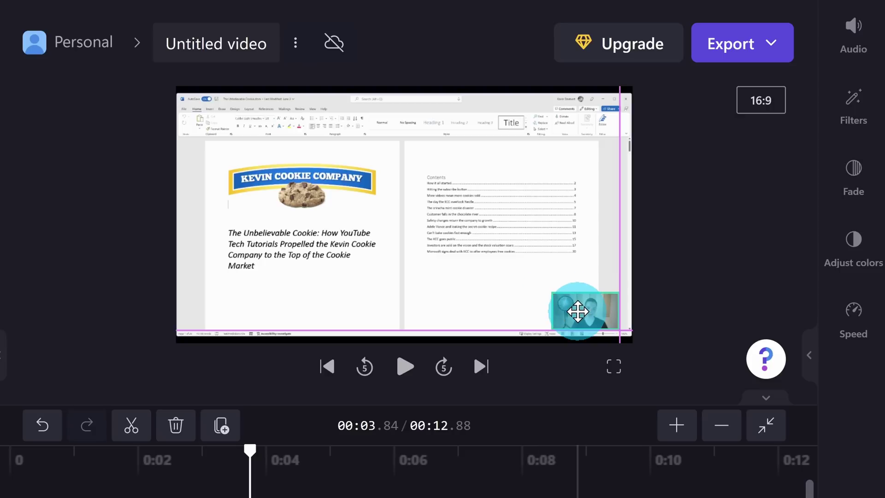
{"action": "left_click_drag", "start_coordinate": [579, 312], "coordinate": [485, 265]}
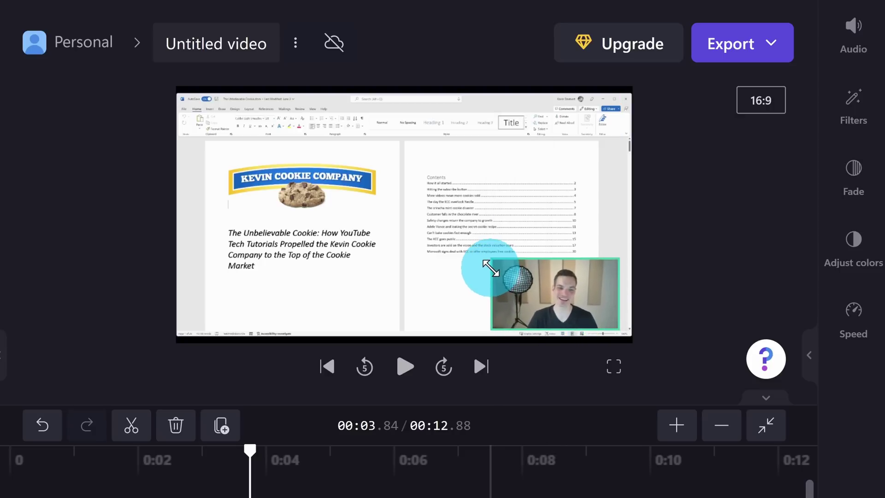
{"action": "left_click_drag", "start_coordinate": [484, 265], "coordinate": [484, 265]}
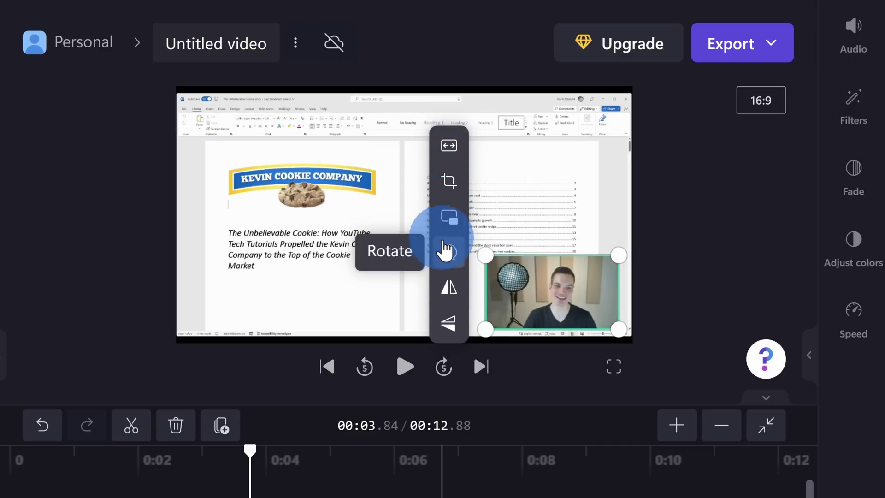
Step: Crop the left and right sides off the webcam overlay
{"action": "left_click", "coordinate": [449, 186]}
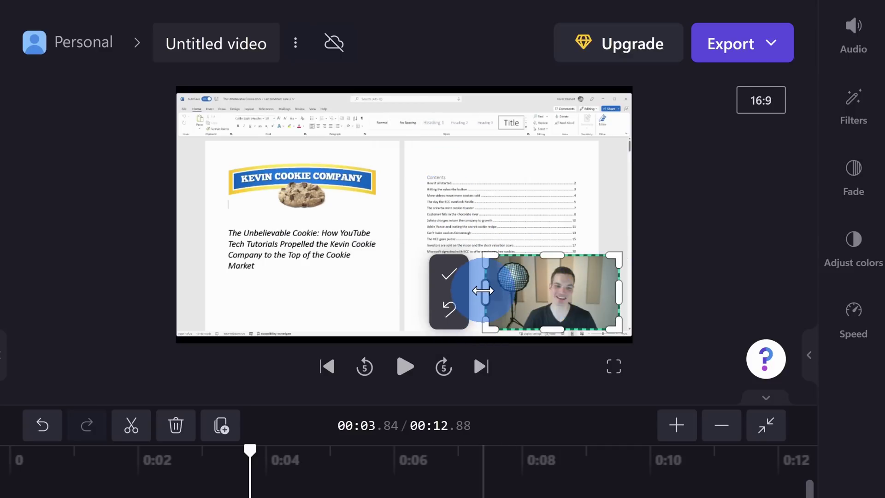
{"action": "left_click_drag", "start_coordinate": [482, 291], "coordinate": [509, 290]}
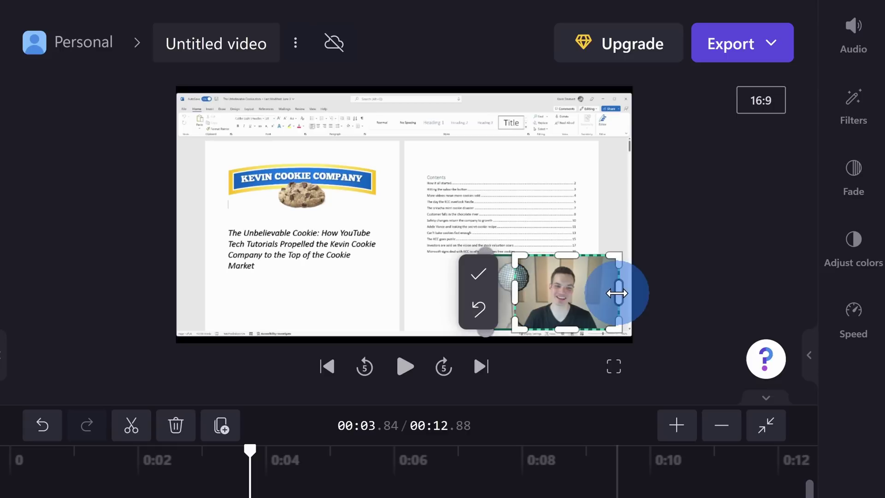
{"action": "left_click_drag", "start_coordinate": [616, 293], "coordinate": [601, 292]}
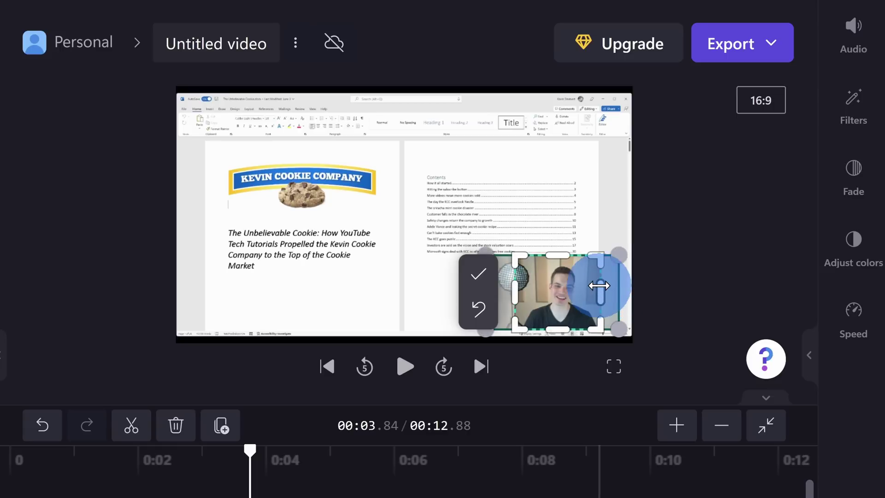
{"action": "left_click", "coordinate": [479, 274]}
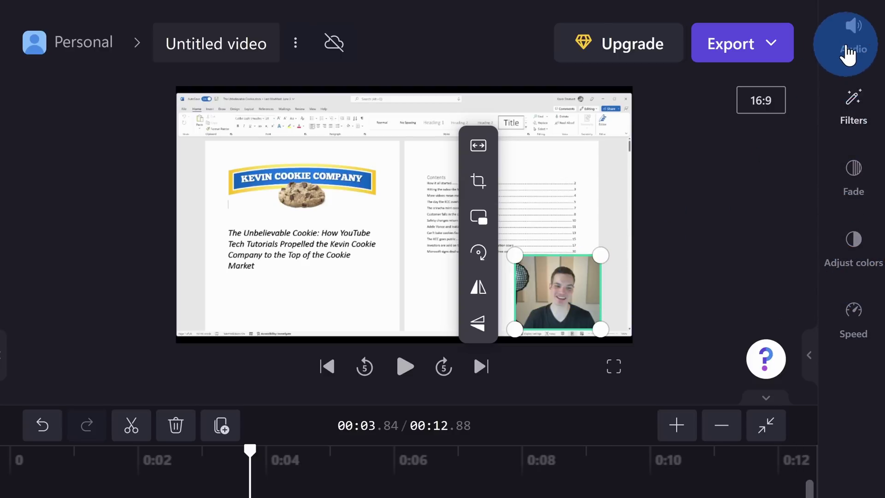
Step: Look through the webcam clip's Audio, Filters and Adjust colors settings
{"action": "left_click", "coordinate": [854, 42]}
{"action": "left_click", "coordinate": [851, 105]}
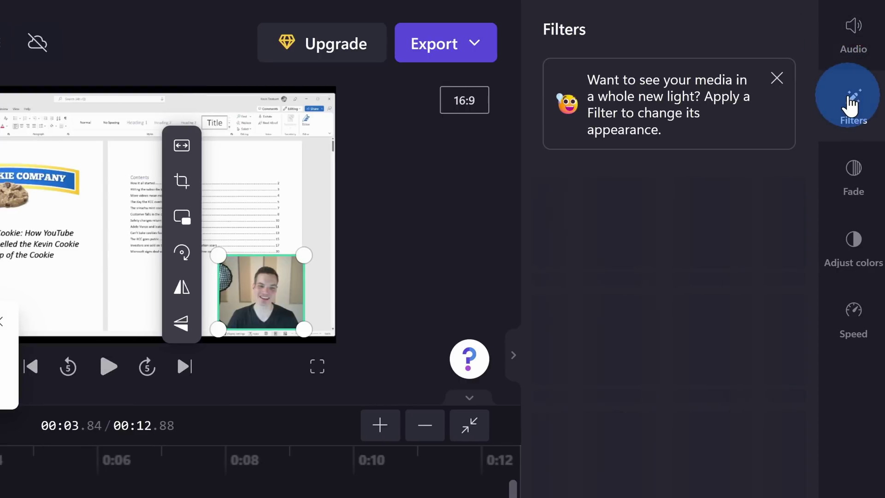
{"action": "left_click", "coordinate": [855, 242]}
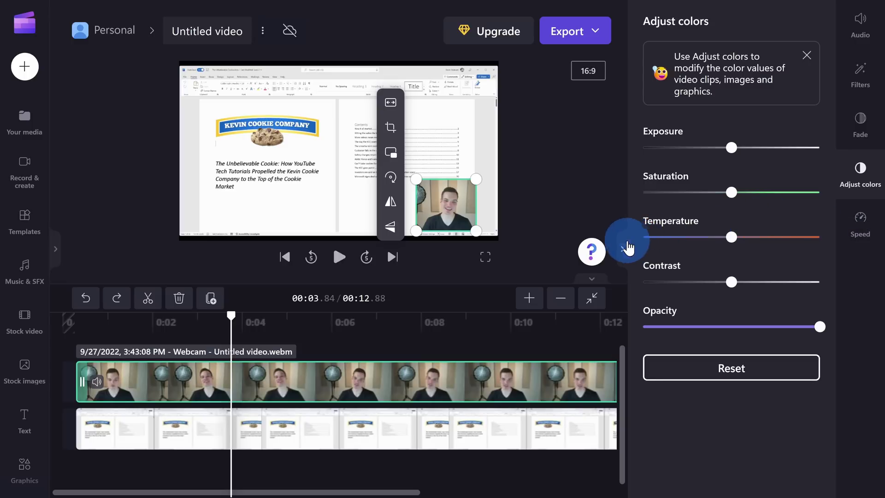
Step: Trim about two seconds off the start of both clips and remove the gap
{"action": "left_click", "coordinate": [628, 247]}
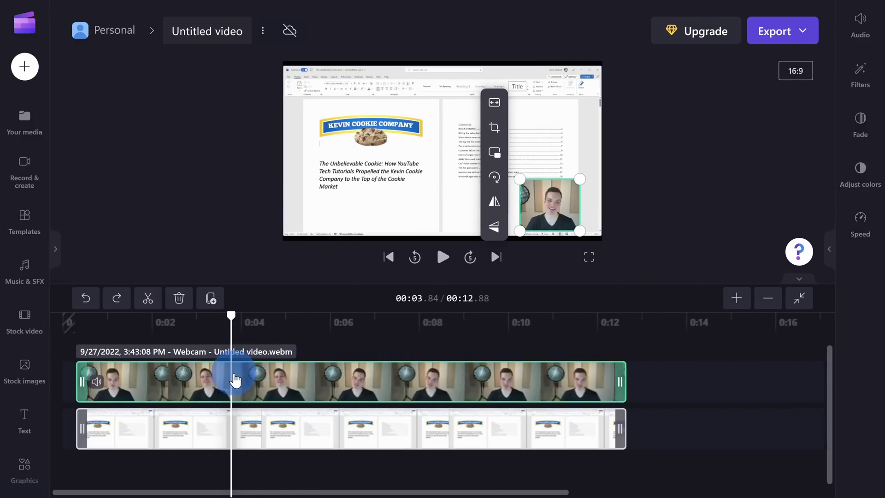
{"action": "left_click", "coordinate": [301, 346]}
{"action": "key", "text": "ctrl+a"}
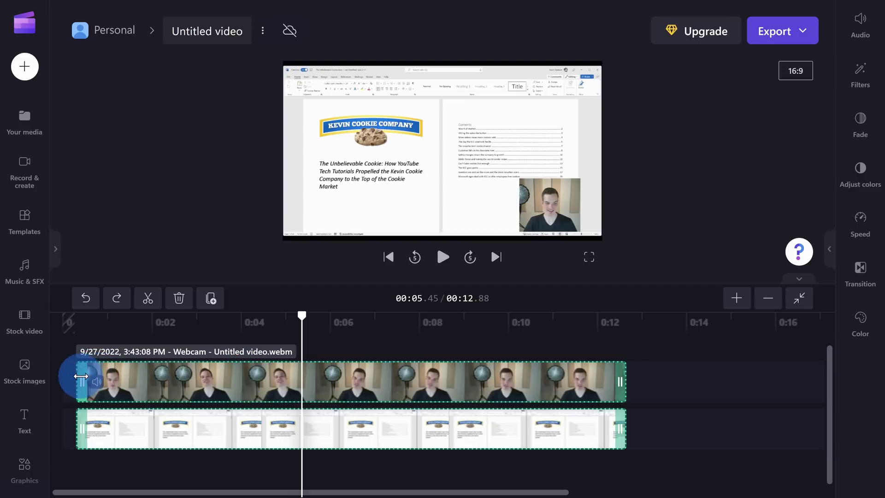
{"action": "left_click_drag", "start_coordinate": [81, 377], "coordinate": [173, 379]}
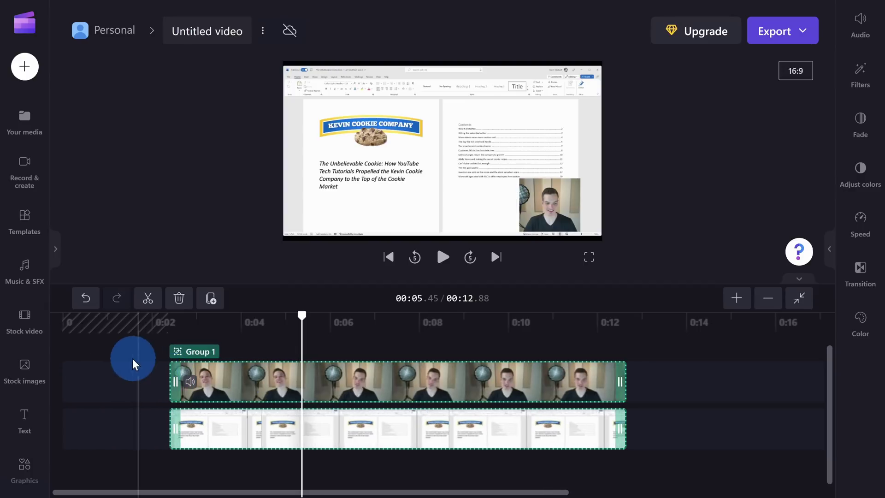
{"action": "mouse_move", "coordinate": [116, 381]}
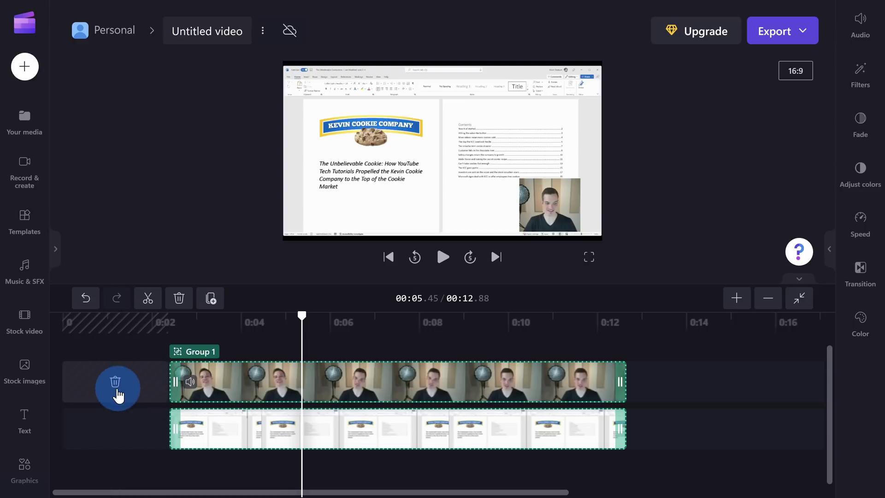
{"action": "left_click", "coordinate": [114, 382]}
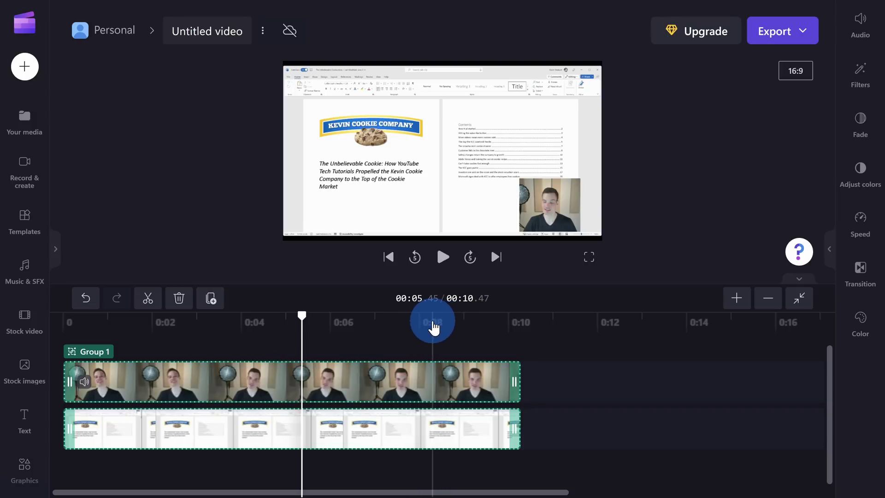
Step: Cut both clips at 8.78 seconds and delete everything after it
{"action": "left_click", "coordinate": [448, 319]}
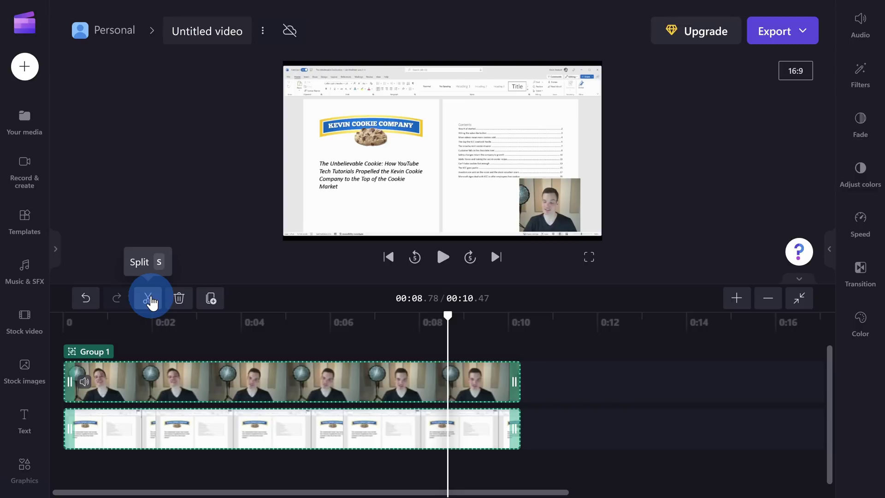
{"action": "left_click", "coordinate": [149, 302]}
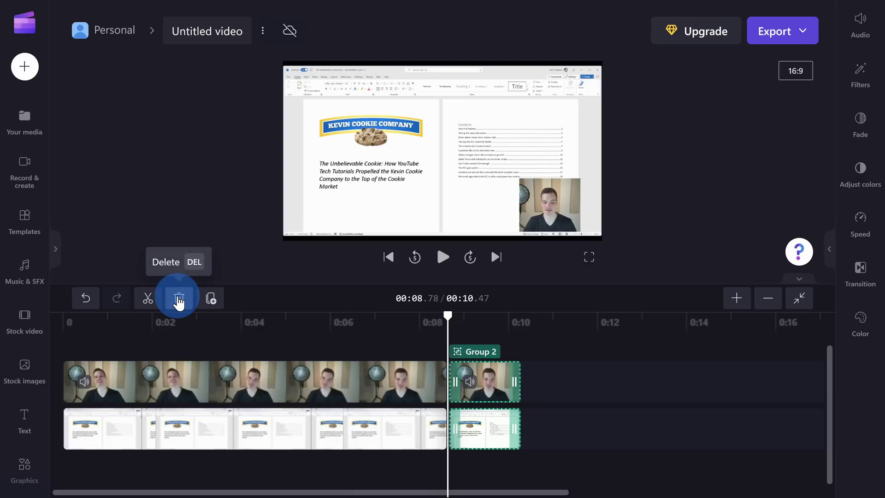
{"action": "left_click", "coordinate": [178, 301]}
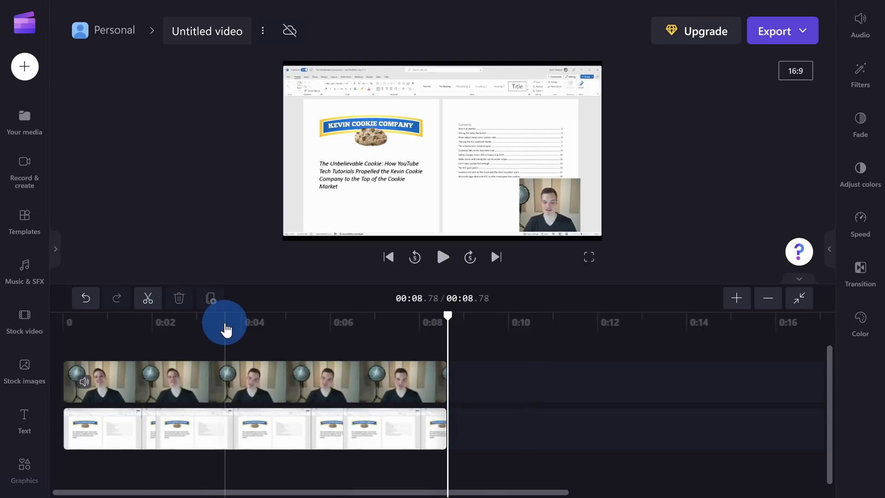
{"action": "left_click", "coordinate": [277, 374]}
{"action": "left_click", "coordinate": [218, 333]}
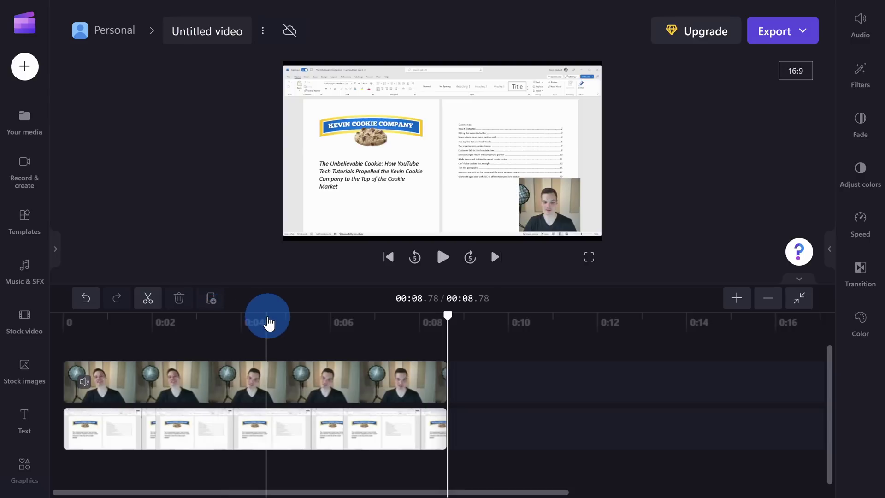
Step: Split both tracks at 3.28 and 5.04 seconds
{"action": "left_click", "coordinate": [208, 317]}
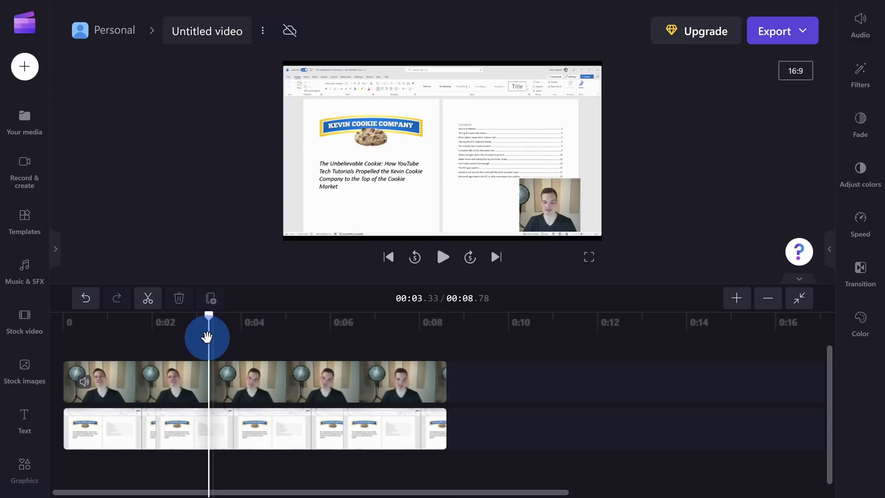
{"action": "left_click_drag", "start_coordinate": [208, 318], "coordinate": [205, 318]}
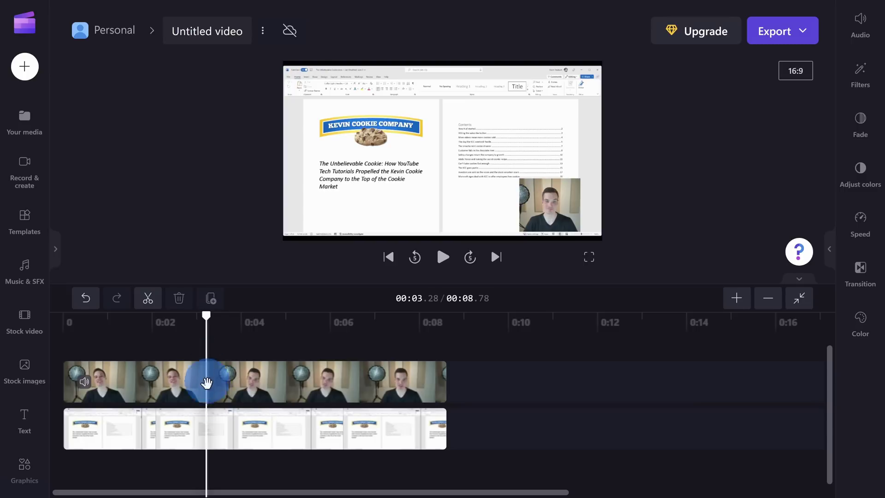
{"action": "left_click", "coordinate": [205, 373]}
{"action": "key", "text": "s"}
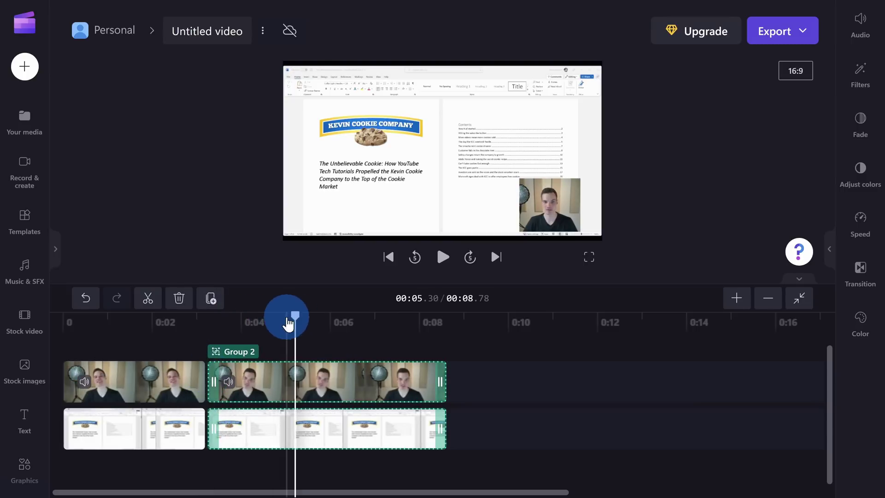
{"action": "left_click_drag", "start_coordinate": [296, 323], "coordinate": [282, 321]}
{"action": "left_click", "coordinate": [283, 381]}
{"action": "key", "text": "s"}
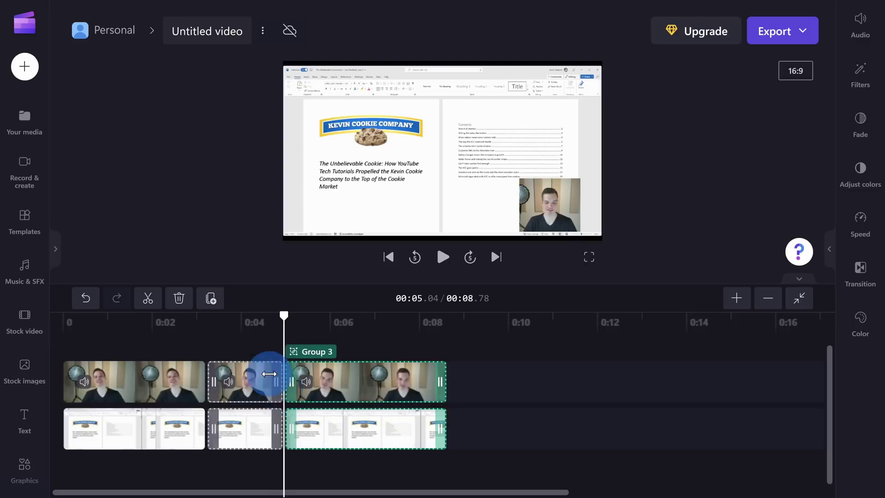
Step: Enlarge and centre the webcam so it fills the frame in the middle section
{"action": "left_click", "coordinate": [245, 322]}
{"action": "left_click", "coordinate": [253, 385]}
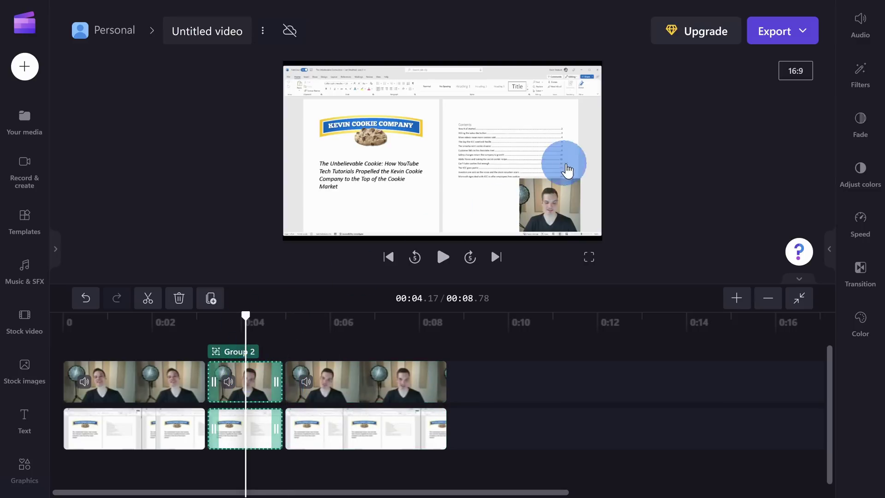
{"action": "left_click", "coordinate": [529, 186]}
{"action": "left_click_drag", "start_coordinate": [521, 178], "coordinate": [233, 29]}
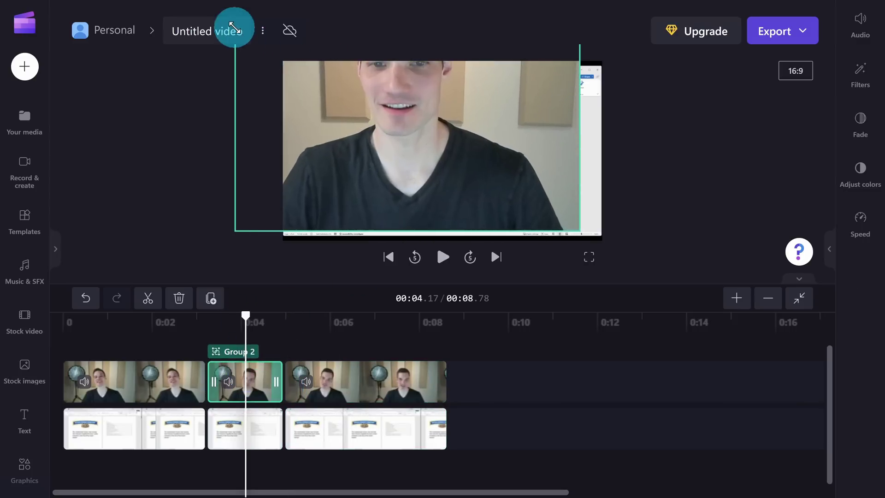
{"action": "left_click_drag", "start_coordinate": [510, 171], "coordinate": [507, 207]}
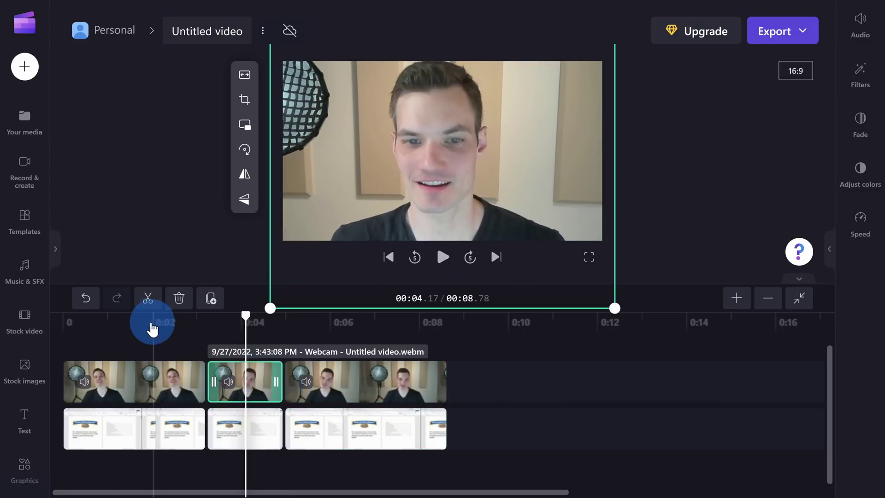
Step: Play the edit from about 1.8 seconds to check the result
{"action": "left_click", "coordinate": [142, 321]}
{"action": "left_click", "coordinate": [443, 258]}
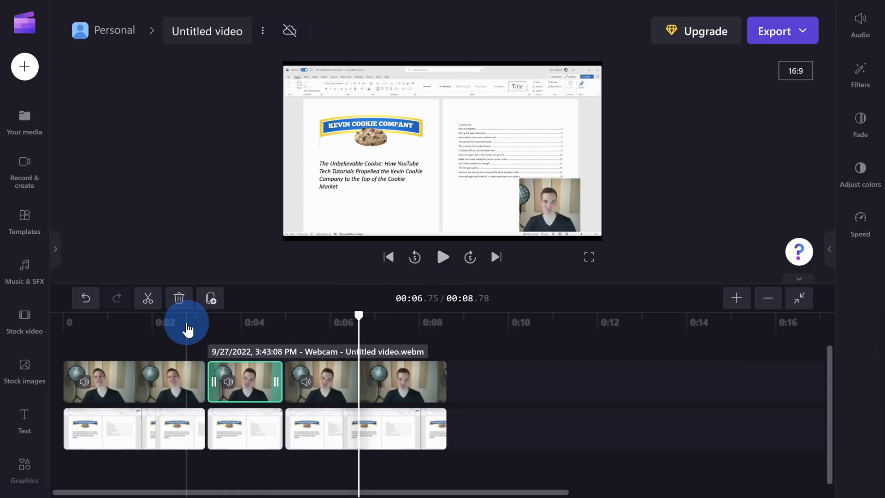
{"action": "left_click", "coordinate": [190, 320]}
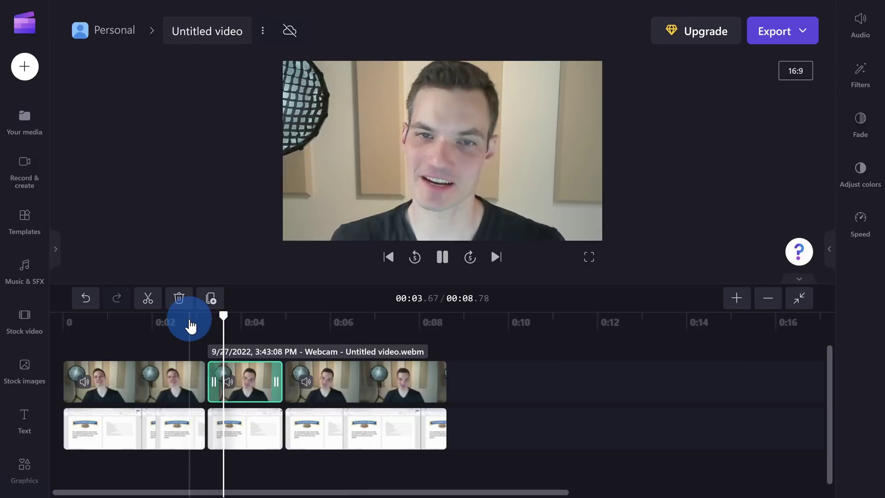
{"action": "key", "text": "space"}
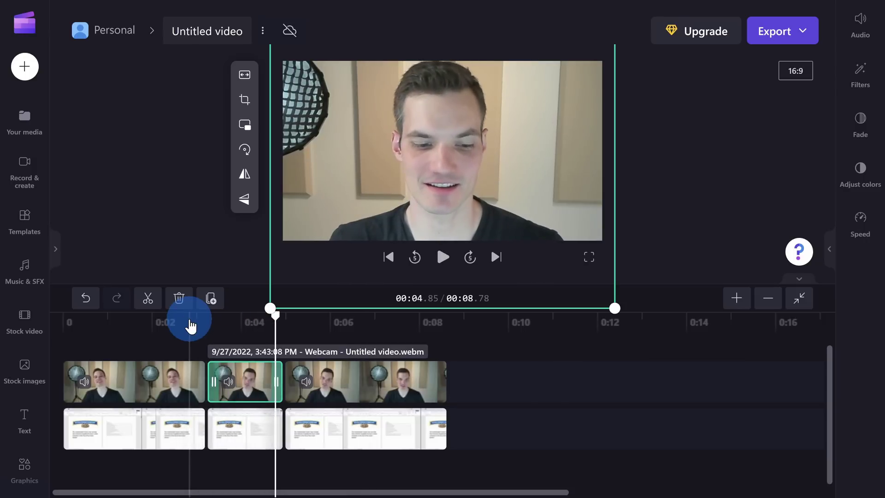
{"action": "scroll", "coordinate": [24, 361], "scroll_direction": "down", "scroll_amount": 3}
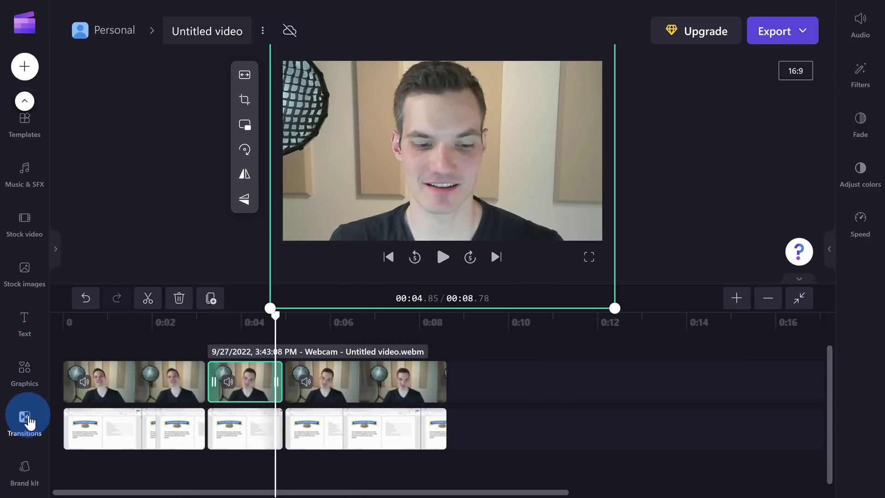
Step: Place the TV interference transition between the first two webcam clips
{"action": "left_click", "coordinate": [24, 419]}
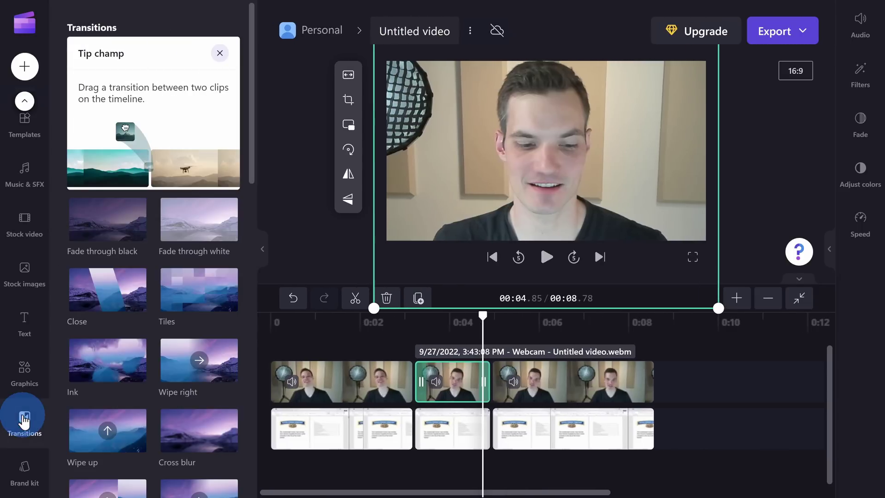
{"action": "left_click_drag", "start_coordinate": [102, 249], "coordinate": [108, 231]}
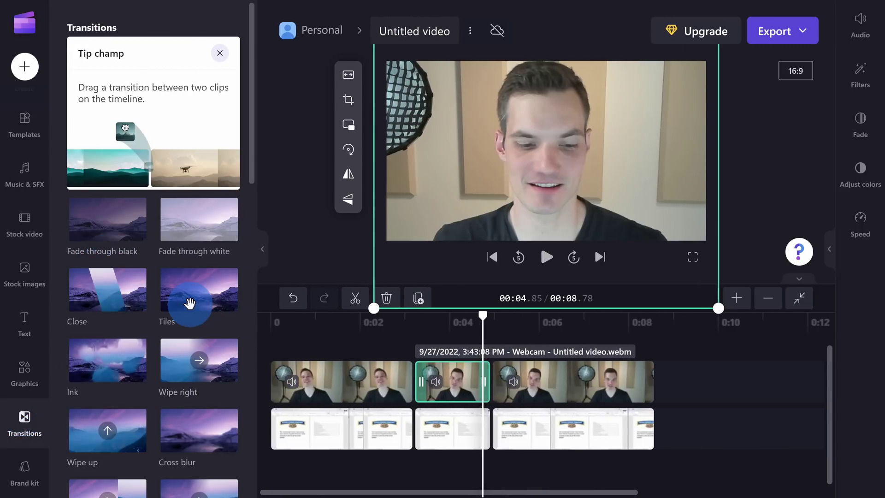
{"action": "scroll", "coordinate": [189, 302], "scroll_direction": "down", "scroll_amount": 2}
{"action": "scroll", "coordinate": [189, 302], "scroll_direction": "down", "scroll_amount": 1}
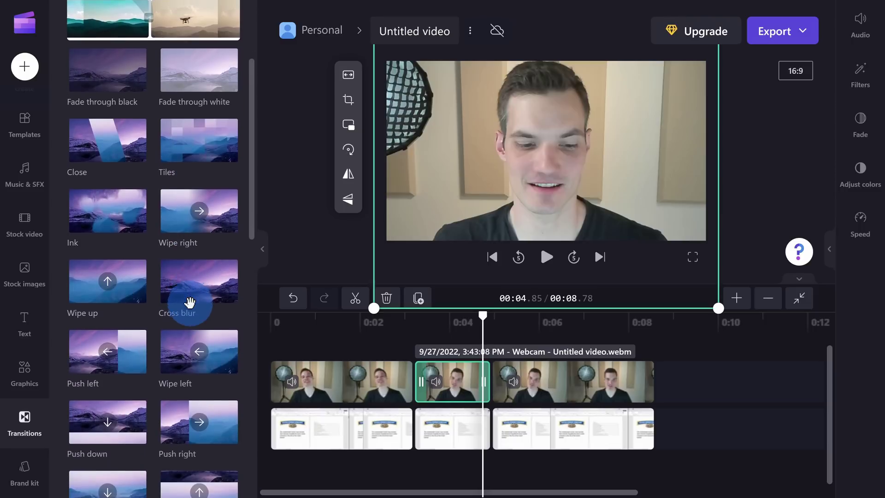
{"action": "scroll", "coordinate": [189, 305], "scroll_direction": "down", "scroll_amount": 2}
{"action": "scroll", "coordinate": [189, 311], "scroll_direction": "down", "scroll_amount": 4}
{"action": "scroll", "coordinate": [189, 311], "scroll_direction": "down", "scroll_amount": 5}
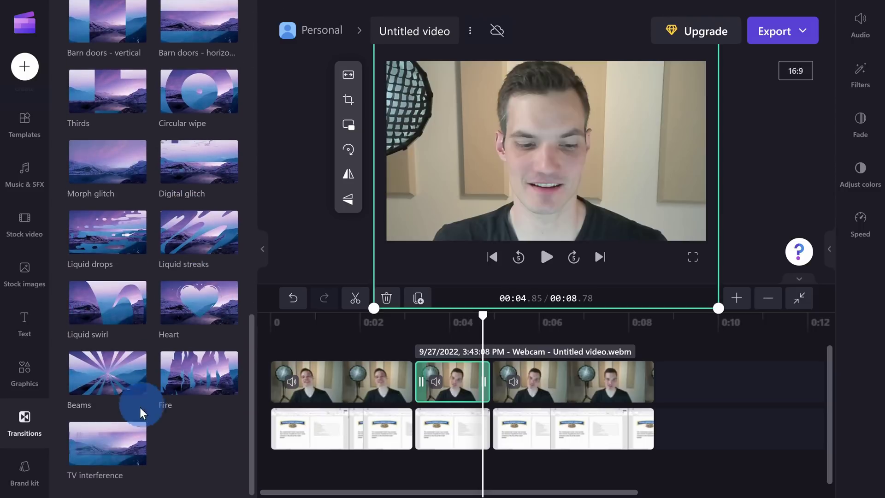
{"action": "mouse_move", "coordinate": [107, 443]}
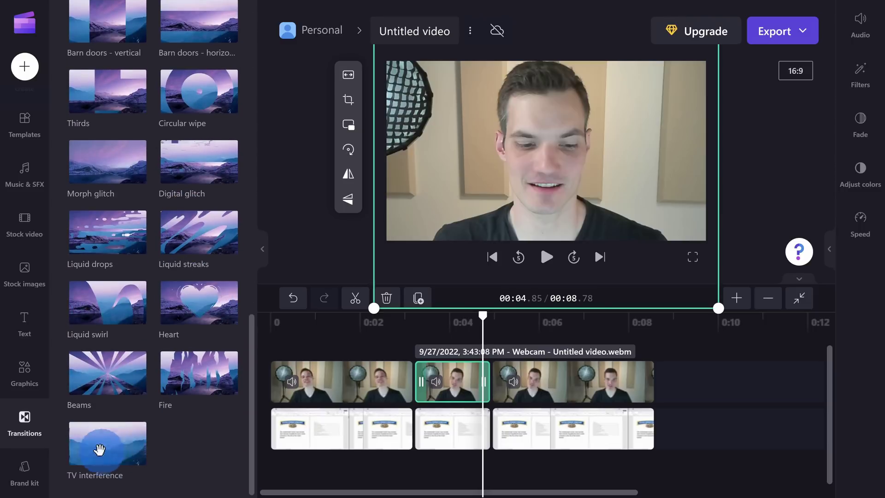
{"action": "left_click_drag", "start_coordinate": [105, 442], "coordinate": [425, 392]}
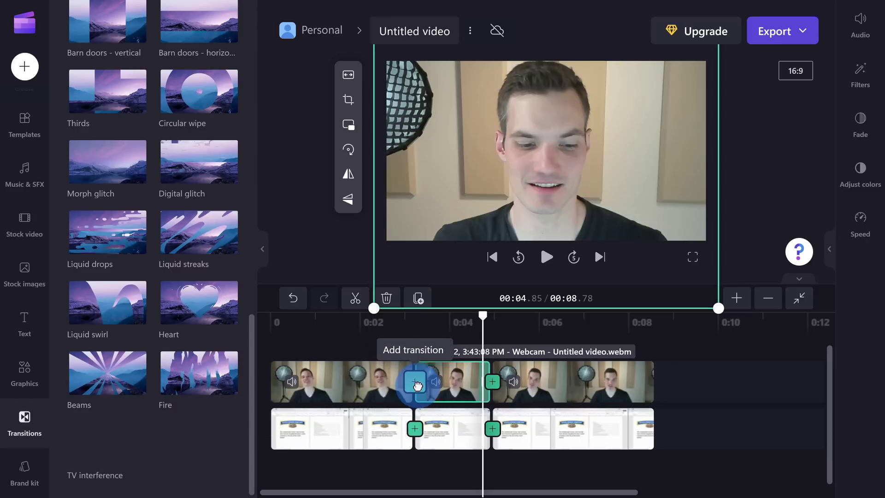
{"action": "left_click_drag", "start_coordinate": [425, 392], "coordinate": [415, 381]}
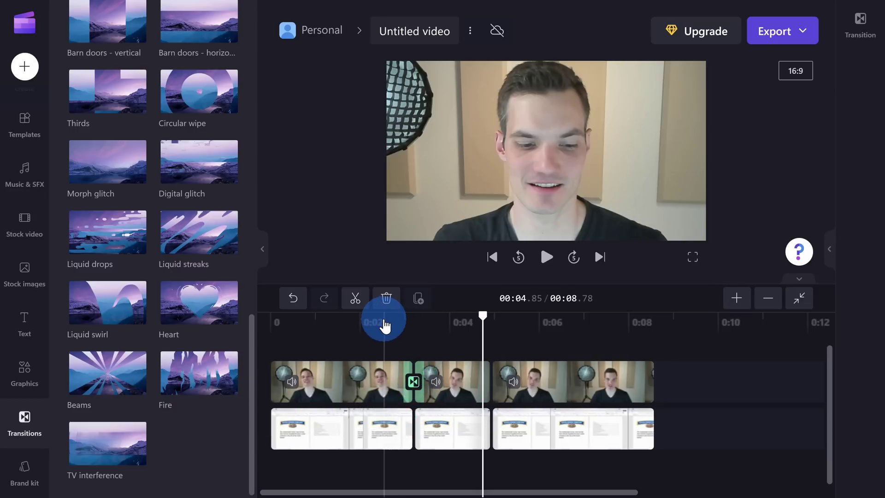
Step: Preview the transition by playing from just before it
{"action": "left_click", "coordinate": [378, 321]}
{"action": "left_click", "coordinate": [548, 259]}
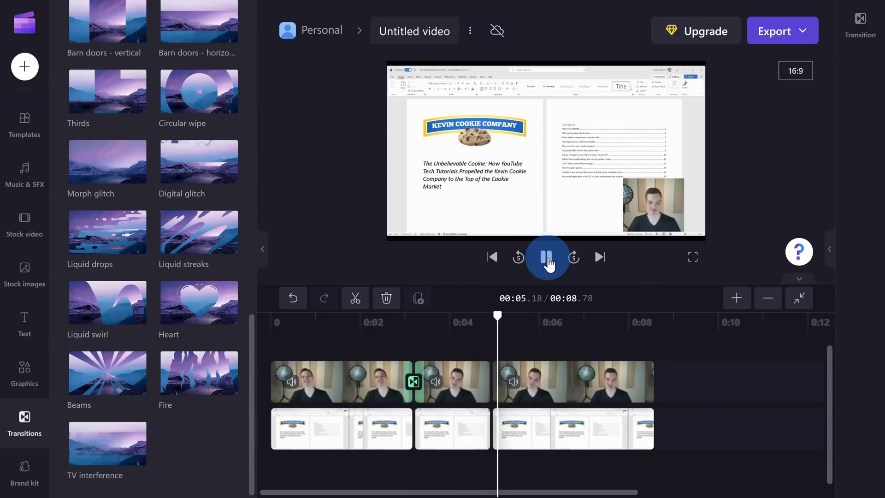
{"action": "left_click", "coordinate": [547, 259]}
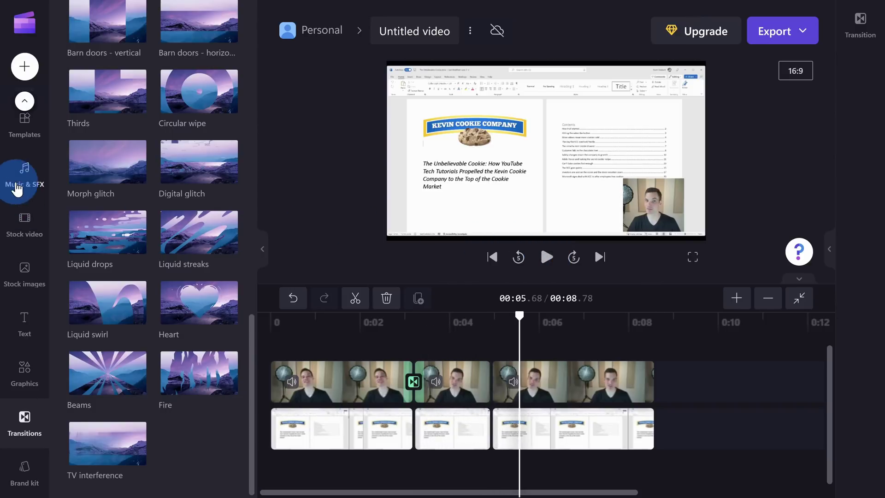
Step: Browse the music, stock video and text libraries
{"action": "left_click", "coordinate": [23, 174]}
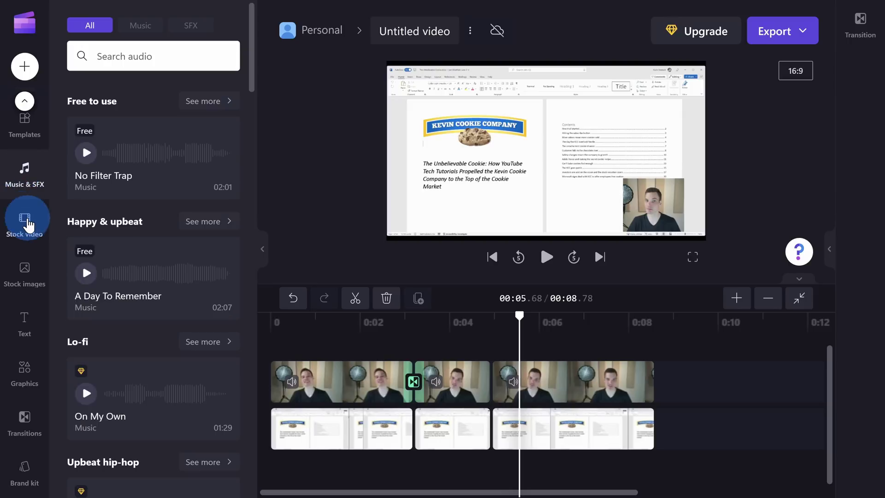
{"action": "left_click", "coordinate": [24, 223]}
{"action": "left_click", "coordinate": [22, 324]}
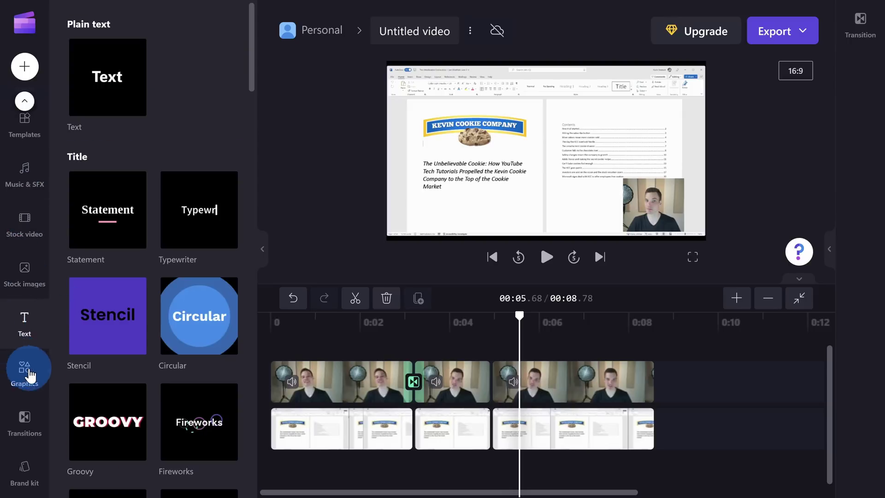
Step: Add a white arrow sticker from the Graphics stickers library to the timeline
{"action": "left_click", "coordinate": [25, 372]}
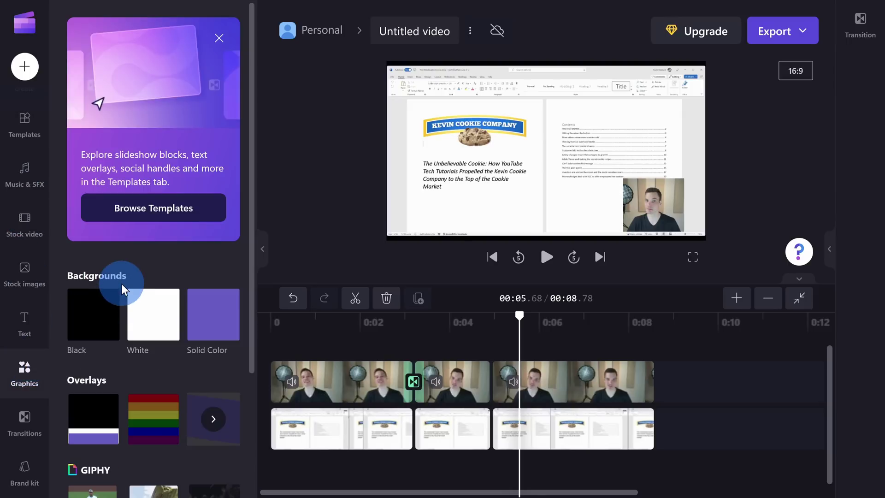
{"action": "scroll", "coordinate": [152, 271], "scroll_direction": "down", "scroll_amount": 2}
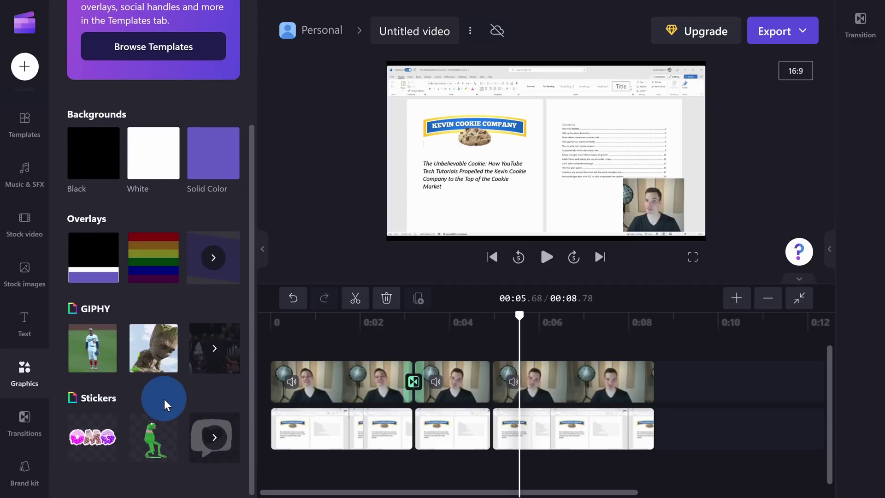
{"action": "left_click", "coordinate": [221, 441]}
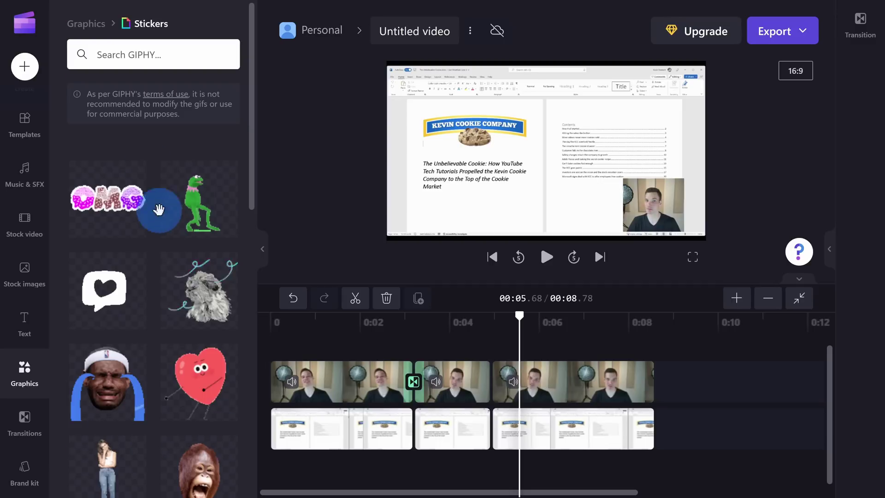
{"action": "scroll", "coordinate": [149, 198], "scroll_direction": "down", "scroll_amount": 1}
{"action": "scroll", "coordinate": [146, 202], "scroll_direction": "up", "scroll_amount": 1}
{"action": "type", "text": "a"}
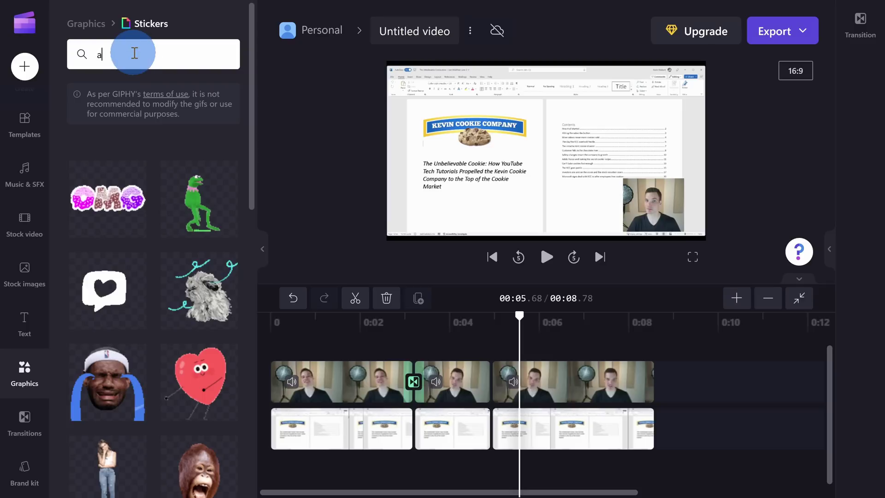
{"action": "type", "text": "rrow"}
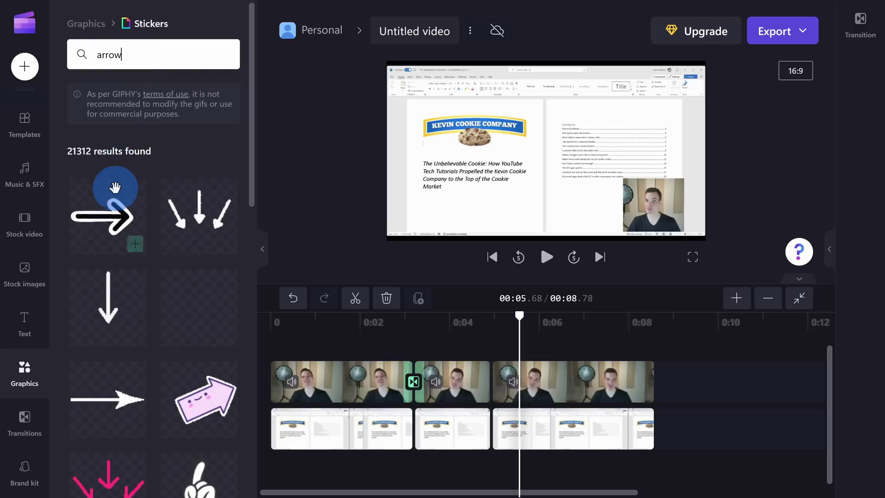
{"action": "left_click_drag", "start_coordinate": [103, 216], "coordinate": [515, 358]}
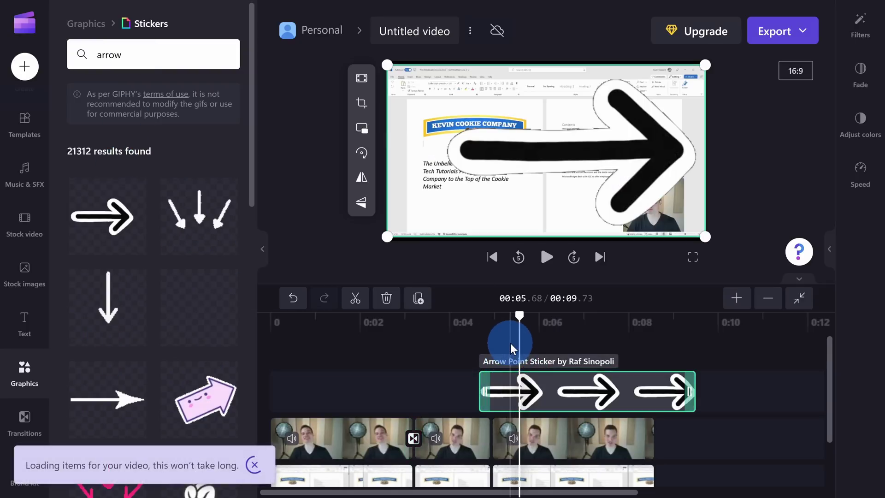
Step: Trim the arrow sticker to about one second, starting just after the five-second mark
{"action": "left_click", "coordinate": [485, 390]}
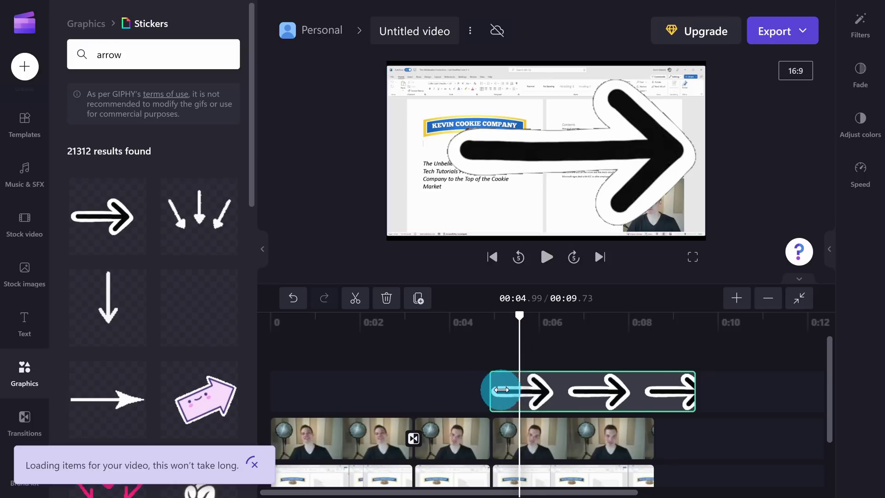
{"action": "left_click_drag", "start_coordinate": [484, 389], "coordinate": [520, 389]}
{"action": "left_click_drag", "start_coordinate": [694, 390], "coordinate": [585, 388]}
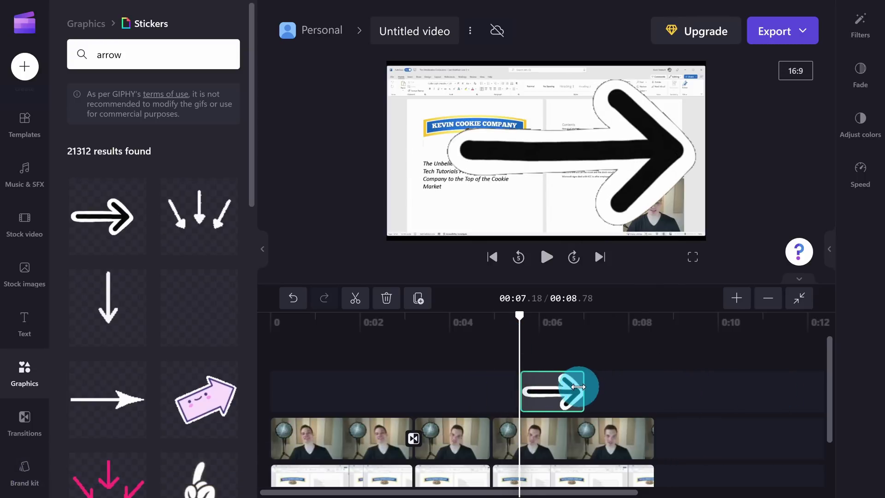
{"action": "left_click_drag", "start_coordinate": [585, 387], "coordinate": [578, 390]}
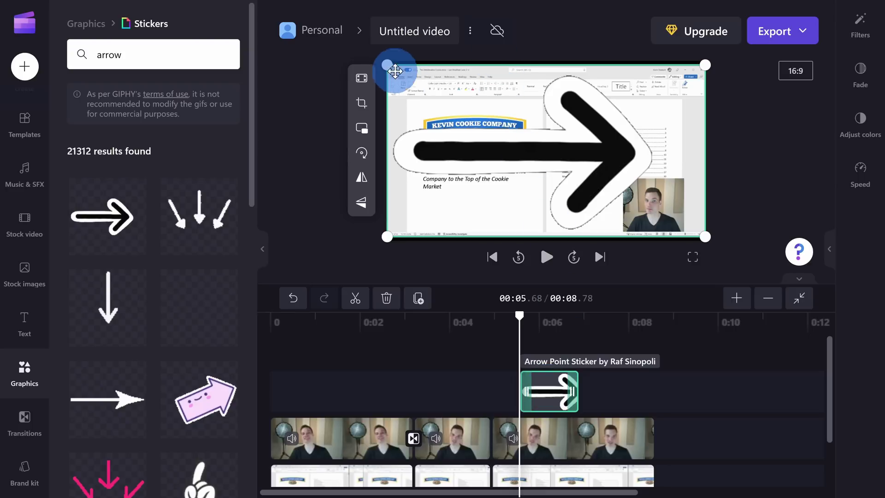
Step: Shrink the arrow sticker and place it over the cookie company title in the preview
{"action": "mouse_move", "coordinate": [395, 70]}
{"action": "left_mouse_down"}
{"action": "mouse_move", "coordinate": [391, 63]}
{"action": "mouse_move", "coordinate": [593, 177]}
{"action": "left_mouse_up"}
{"action": "mouse_move", "coordinate": [659, 198]}
{"action": "left_mouse_down"}
{"action": "mouse_move", "coordinate": [520, 129]}
{"action": "mouse_move", "coordinate": [532, 126]}
{"action": "left_mouse_up"}
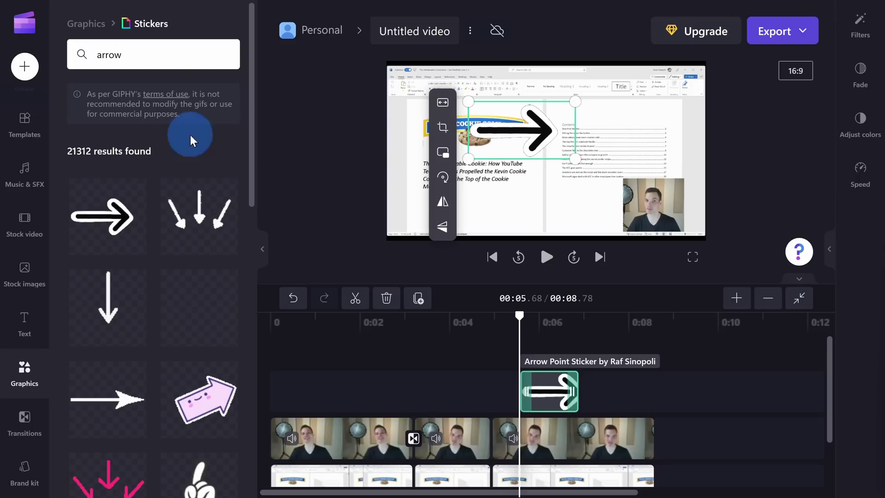
{"action": "left_click", "coordinate": [28, 72]}
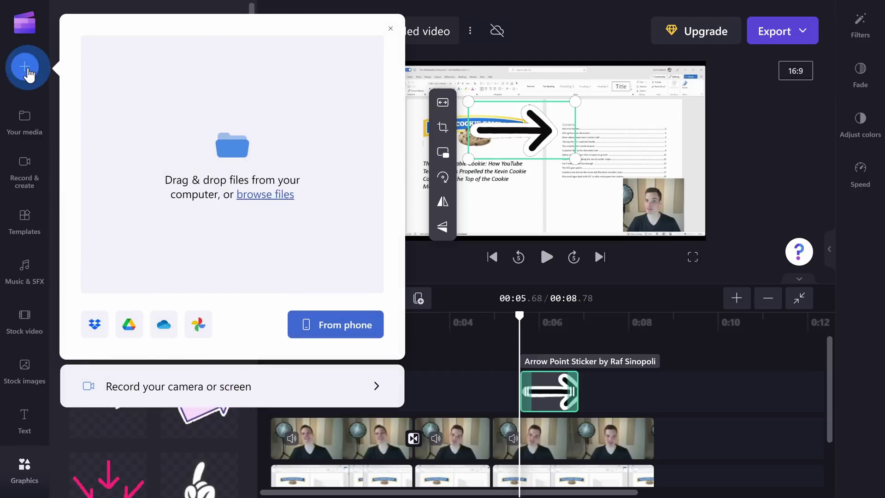
Step: Close the media import popup and show the Record & create options
{"action": "left_click", "coordinate": [28, 75]}
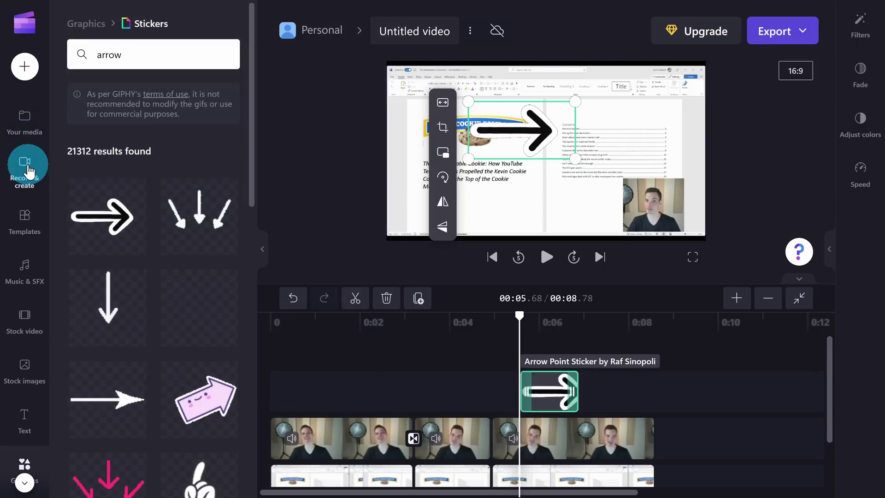
{"action": "left_click", "coordinate": [27, 170]}
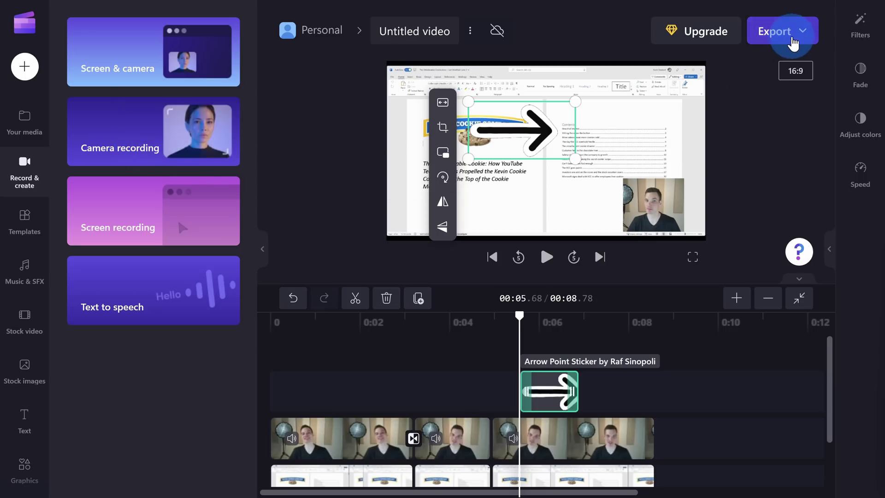
Step: Rename the video to 'Cookies!' and export it as Cookies!.mp4
{"action": "left_click", "coordinate": [794, 42]}
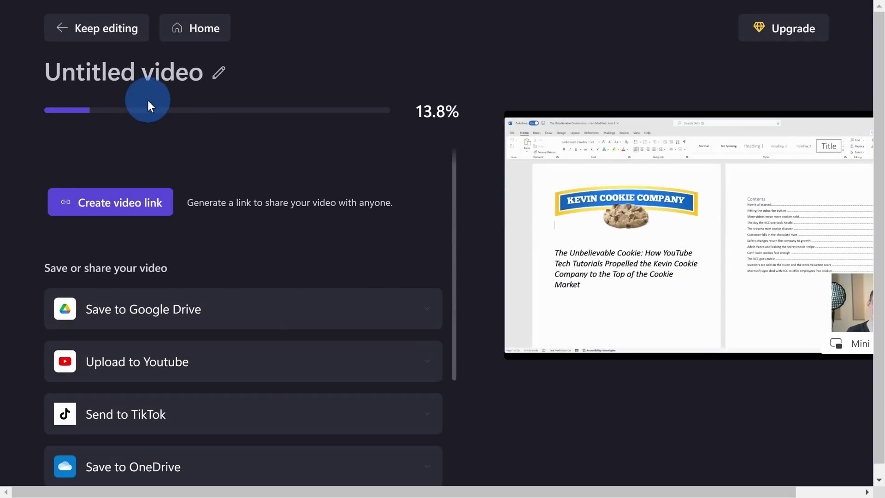
{"action": "key", "text": "ctrl+a"}
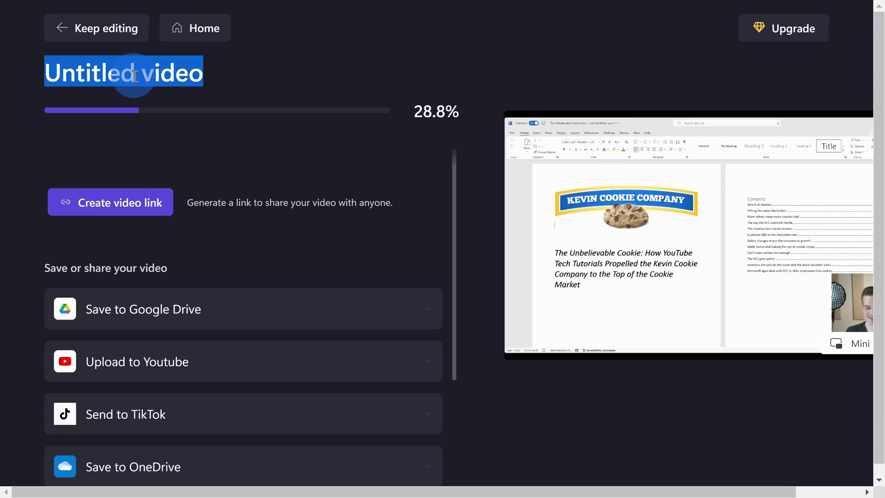
{"action": "type", "text": "Cookies!"}
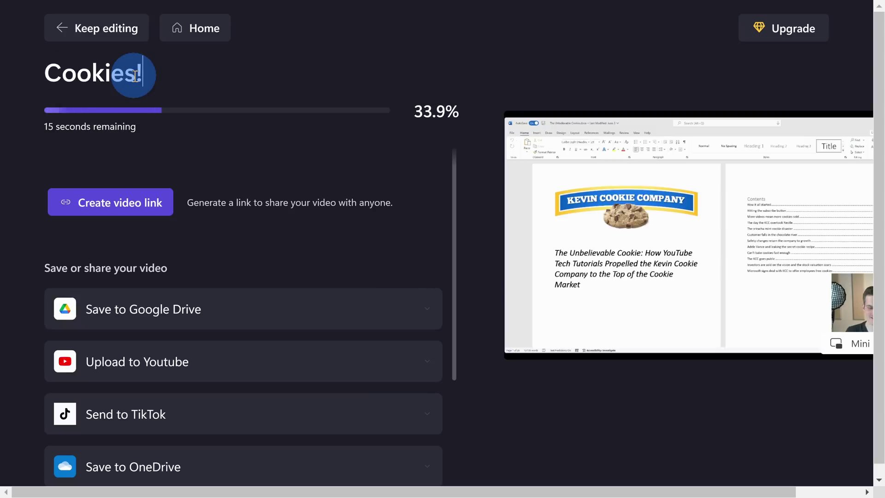
{"action": "left_click", "coordinate": [211, 137]}
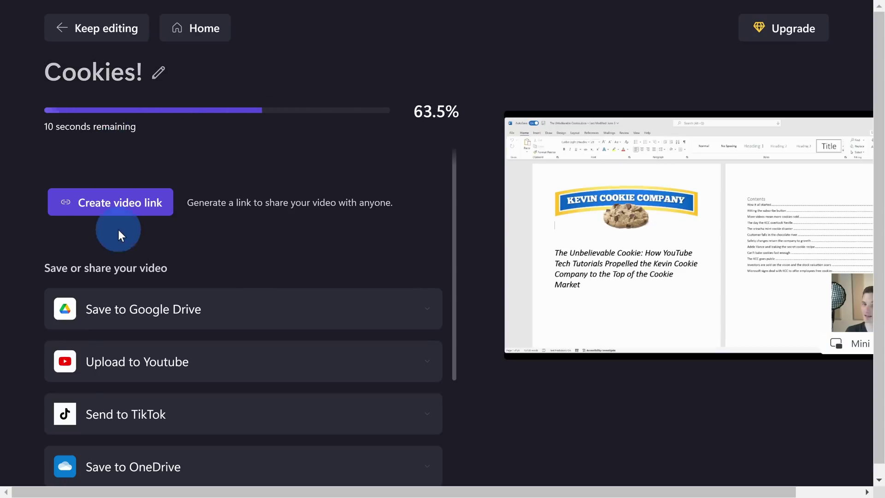
{"action": "scroll", "coordinate": [118, 231], "scroll_direction": "down", "scroll_amount": 2}
{"action": "scroll", "coordinate": [128, 263], "scroll_direction": "down", "scroll_amount": 3}
{"action": "scroll", "coordinate": [132, 326], "scroll_direction": "down", "scroll_amount": 1}
{"action": "scroll", "coordinate": [124, 435], "scroll_direction": "down", "scroll_amount": 1}
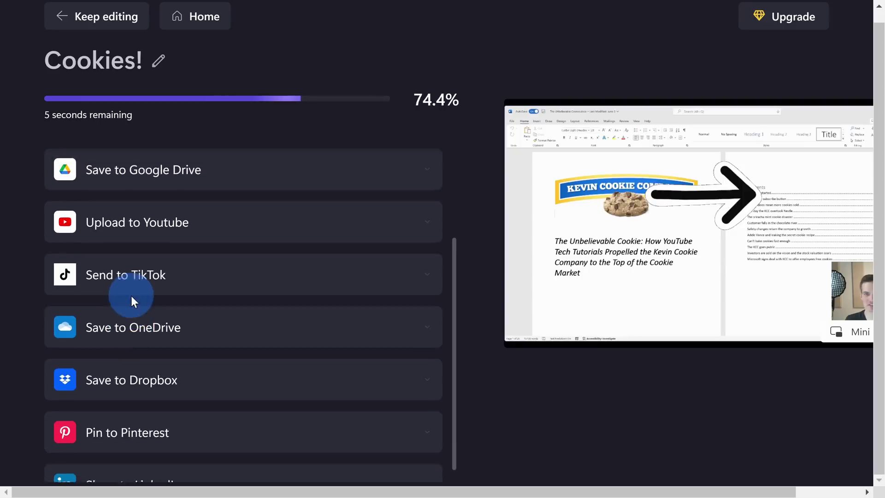
{"action": "scroll", "coordinate": [131, 296], "scroll_direction": "up", "scroll_amount": 3}
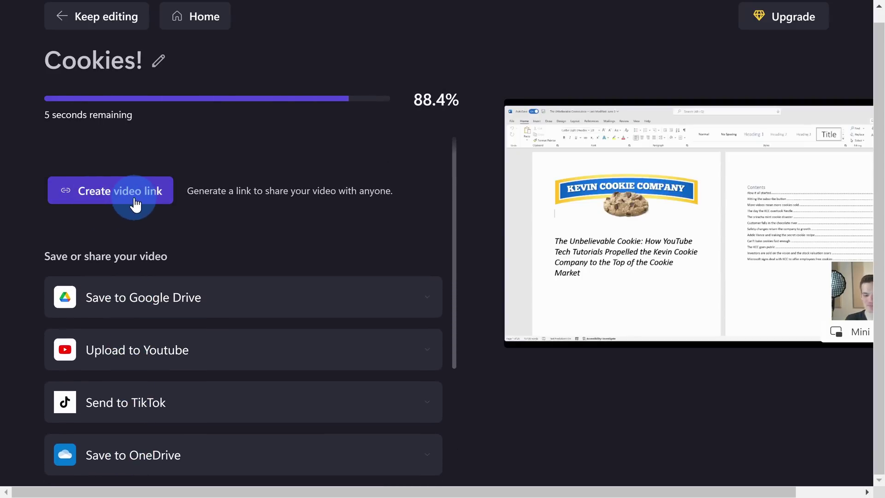